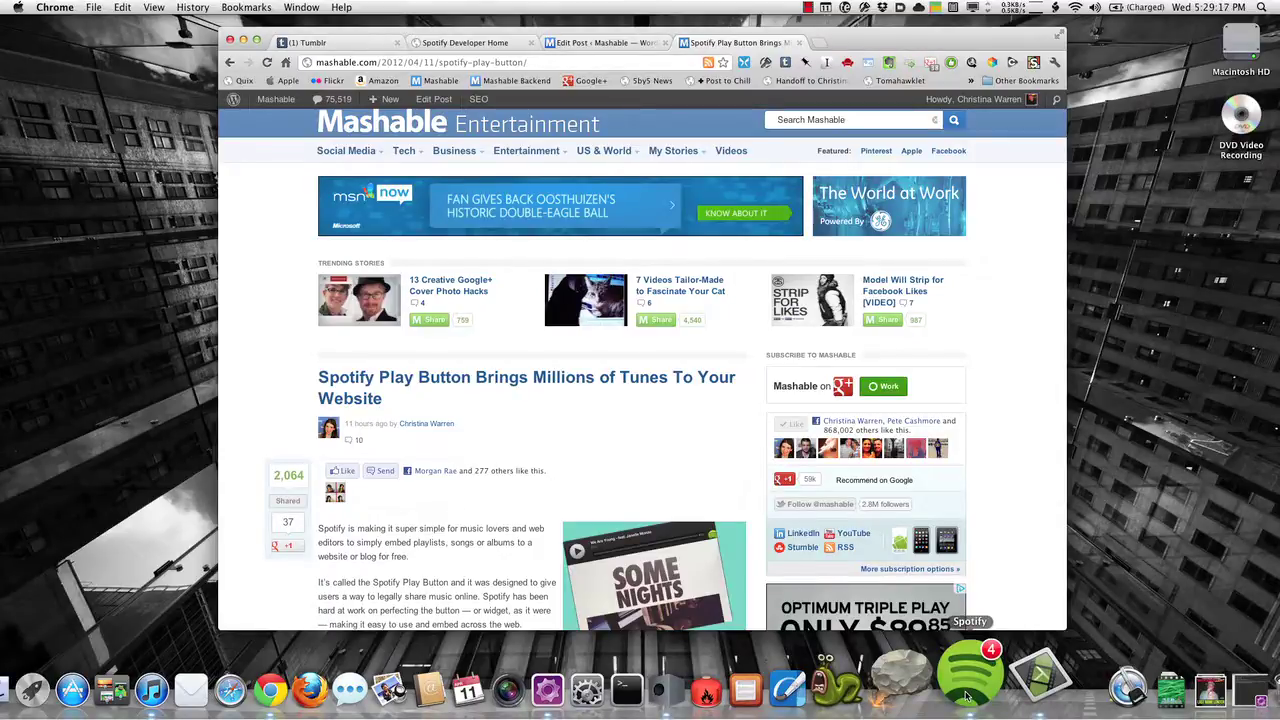
Step: Switch to Spotify and copy the Spotify URI of the Wednesday Afternoon Tunes playlist
left_click(967, 697)
scroll(420, 294, "down", 1)
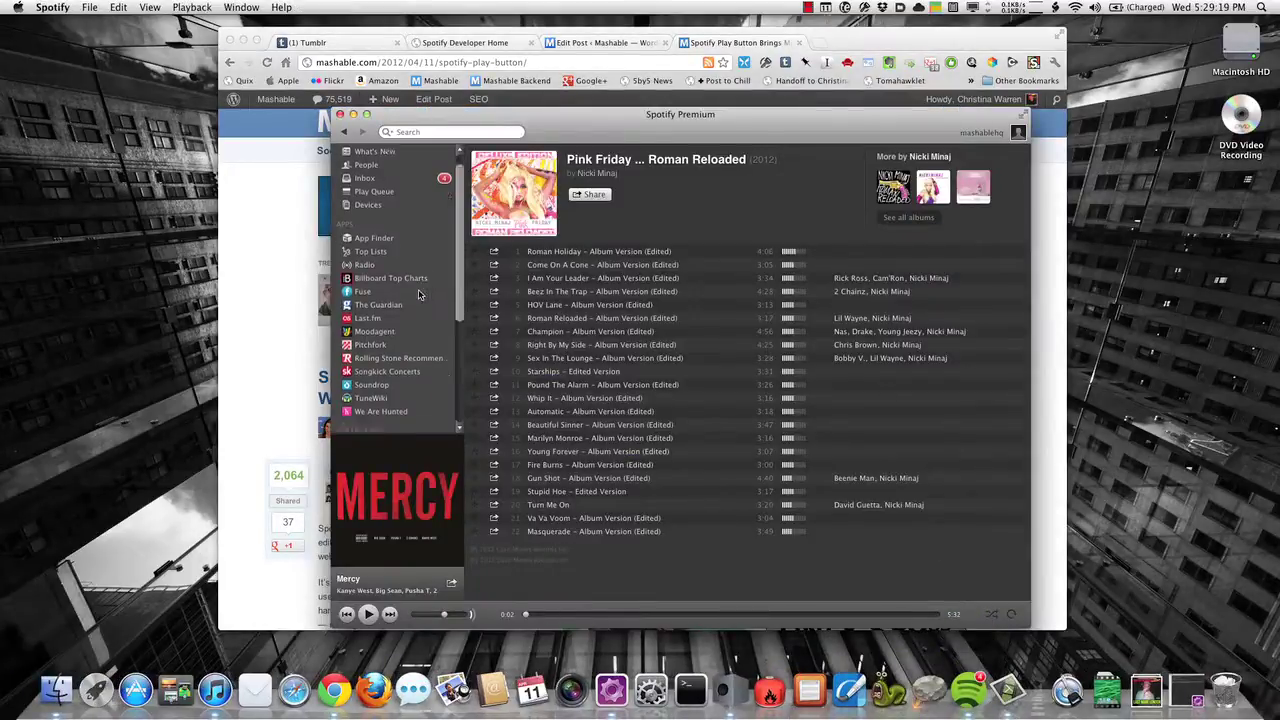
scroll(420, 294, "down", 5)
left_click(388, 329)
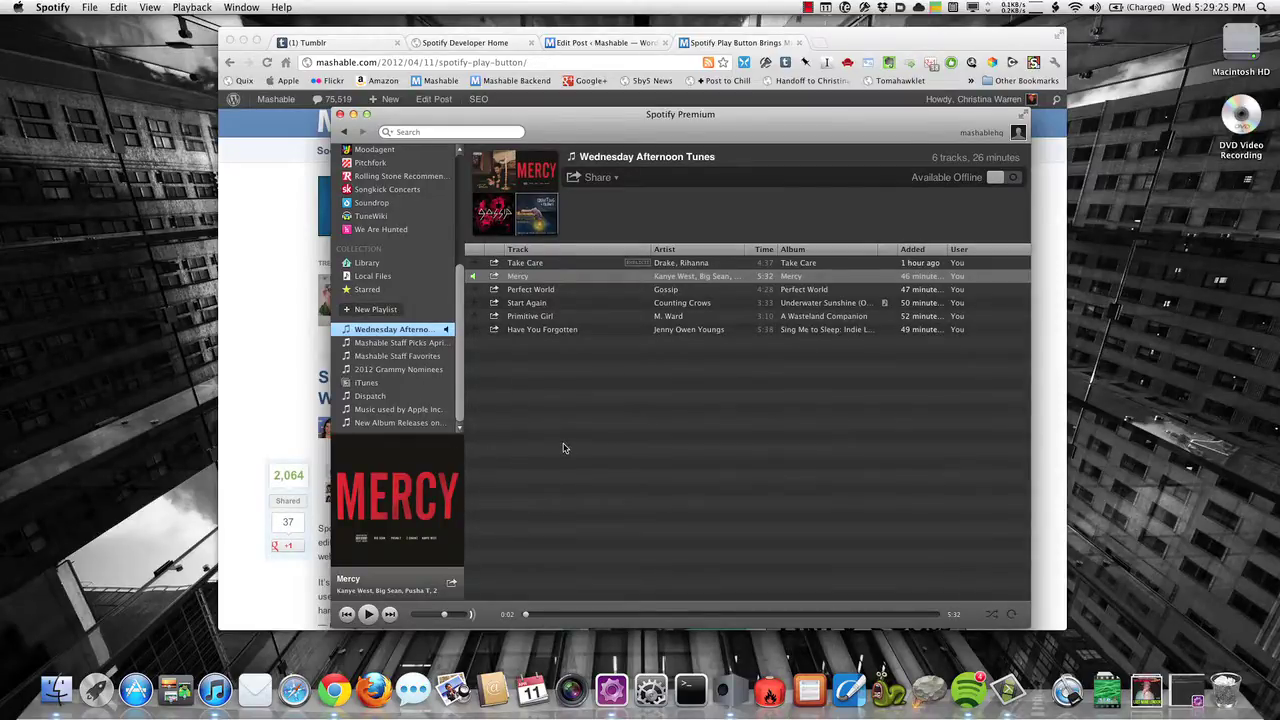
right_click(395, 333)
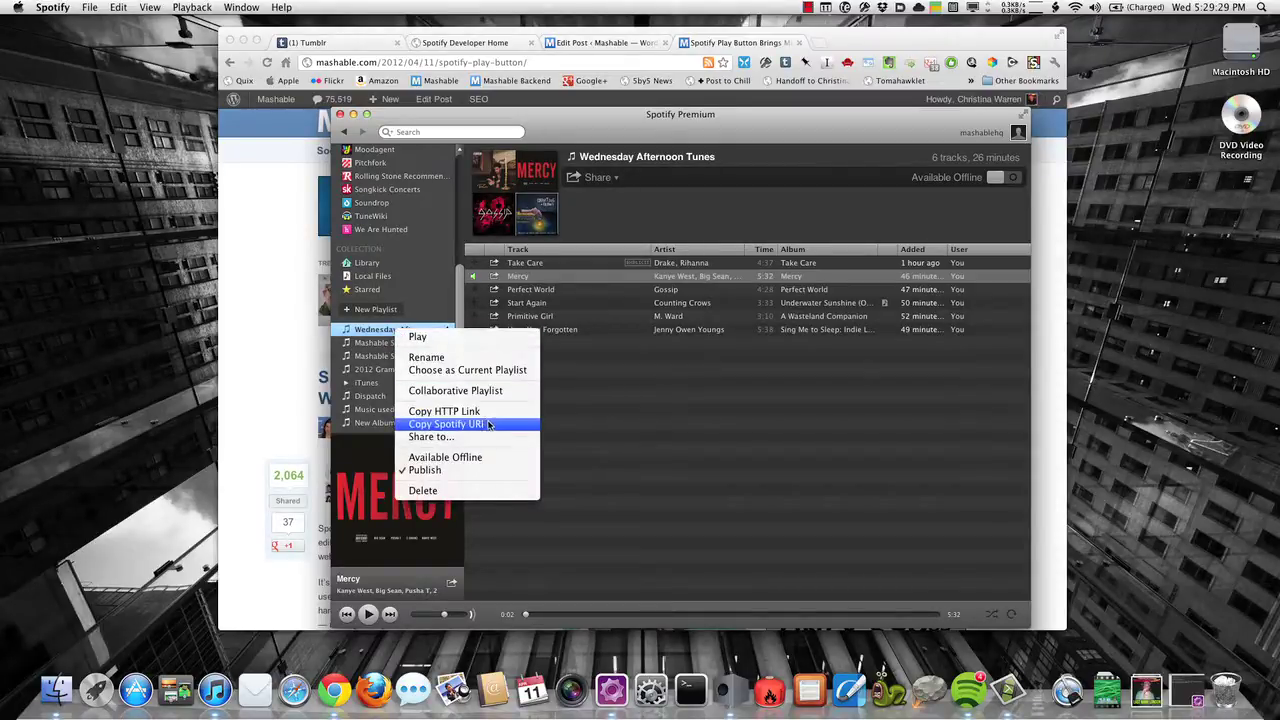
left_click(490, 432)
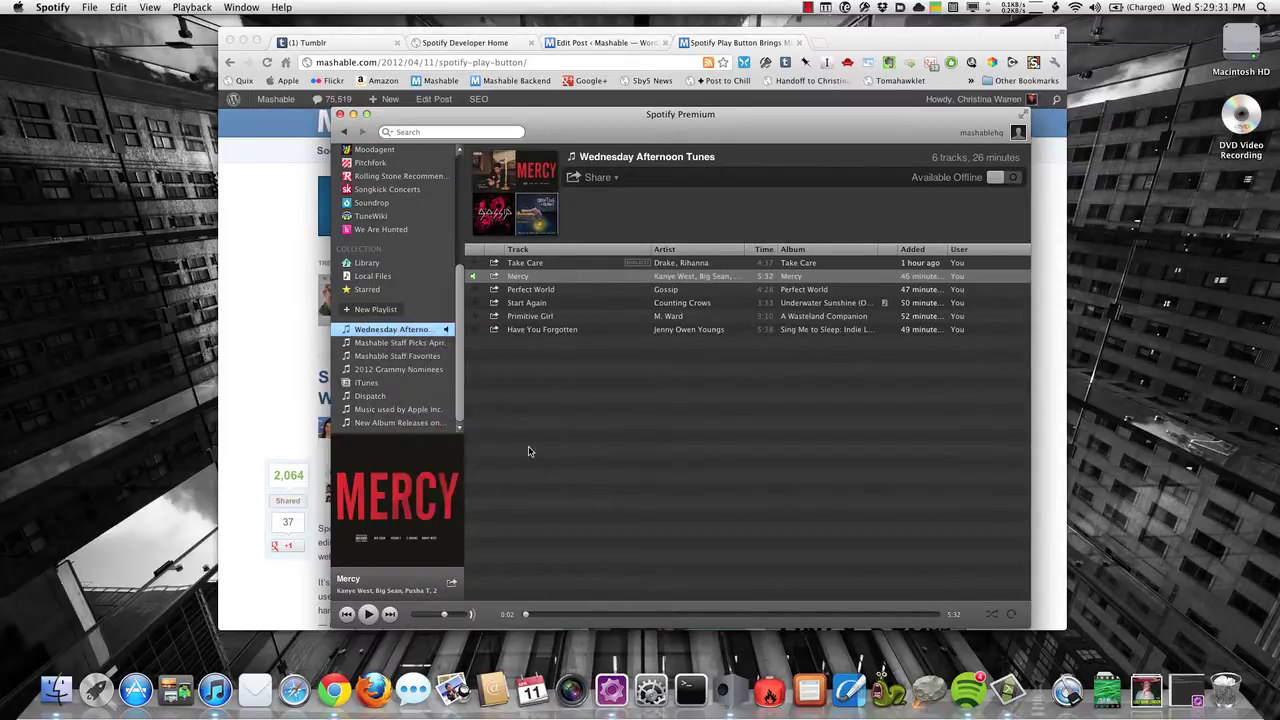
Step: Examine the link and URI copying options for the track Primitive Girl in the playlist
left_click(560, 318)
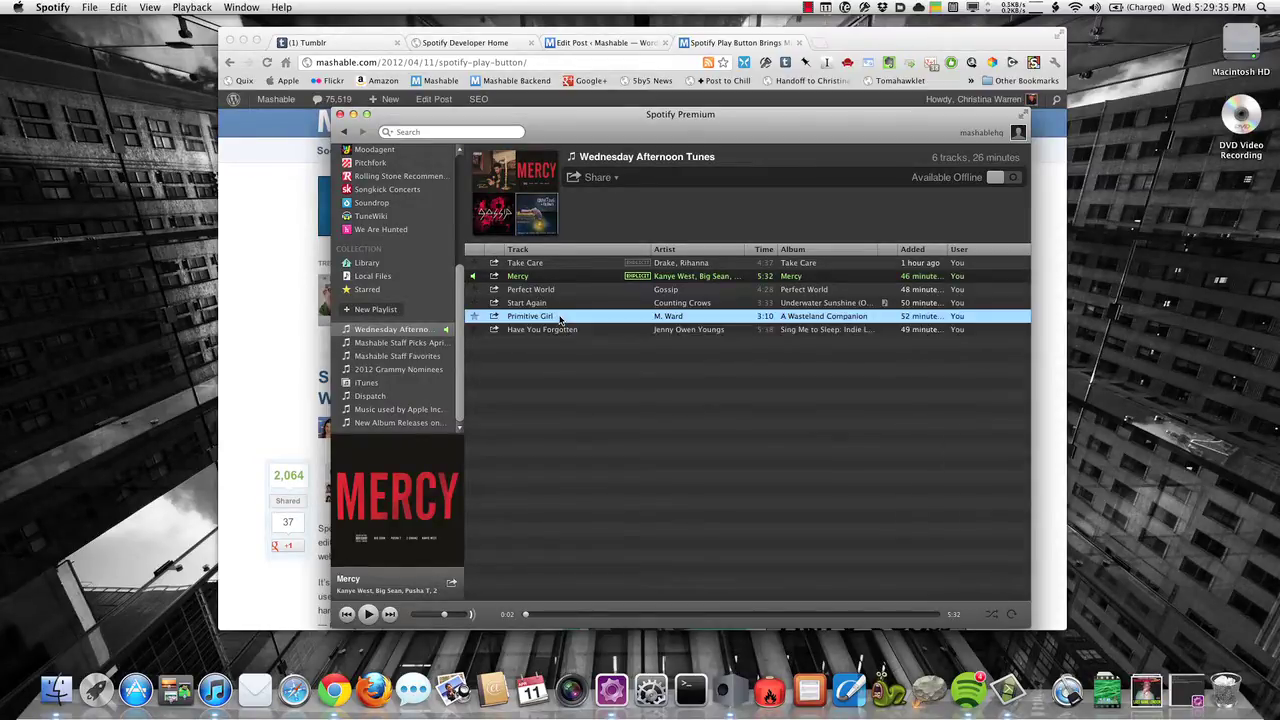
right_click(560, 318)
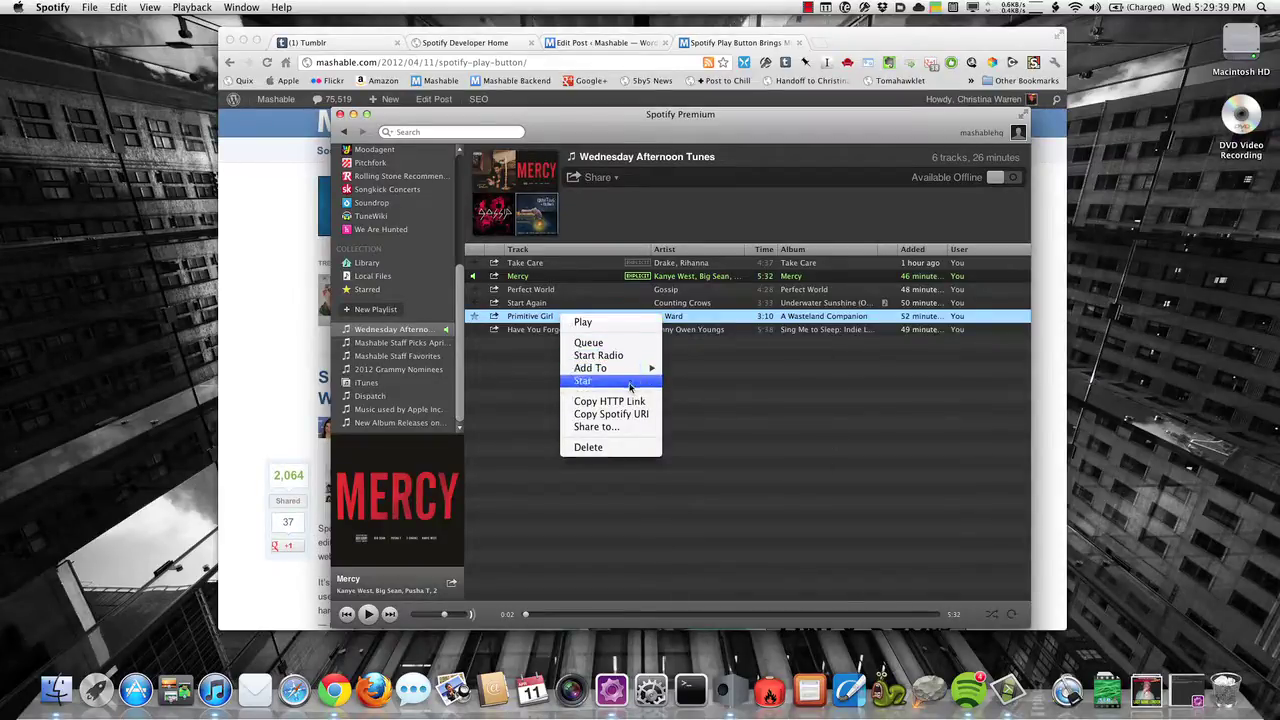
left_click(777, 443)
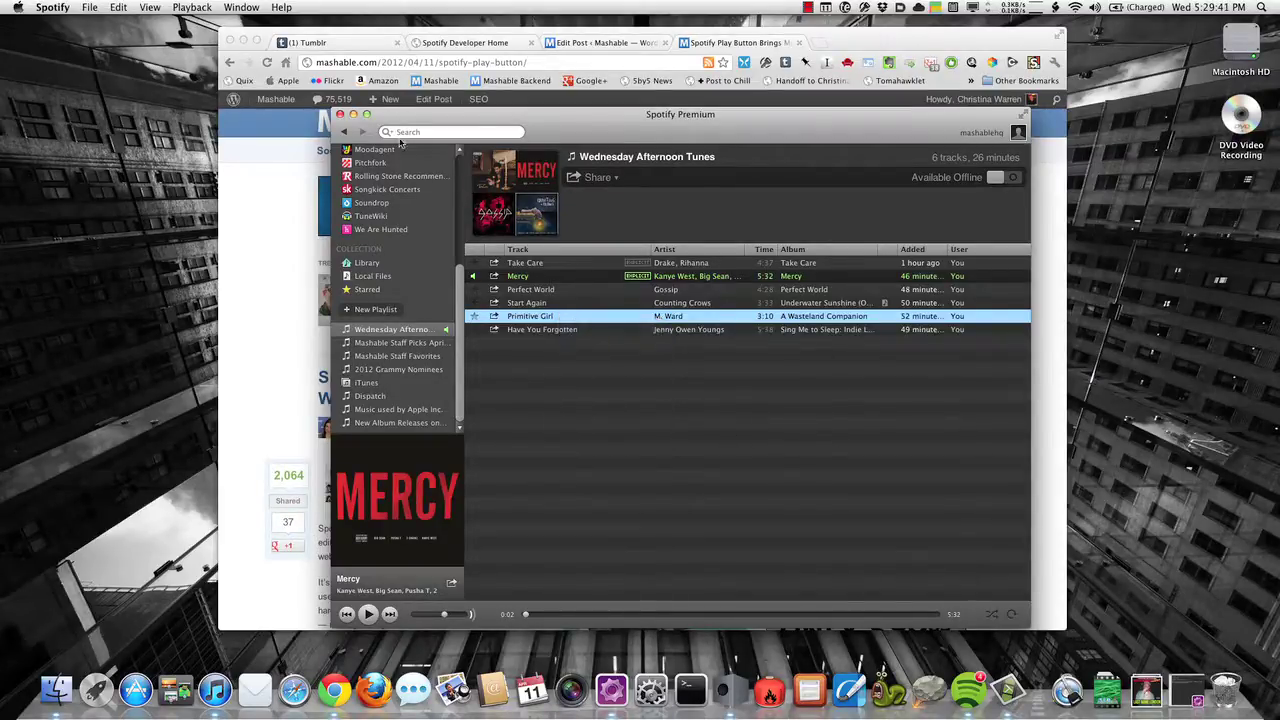
Step: Browse What's New, then examine the link and URI copying options for the album Pink Friday ... Roman Reloaded
scroll(410, 230, "up", 5)
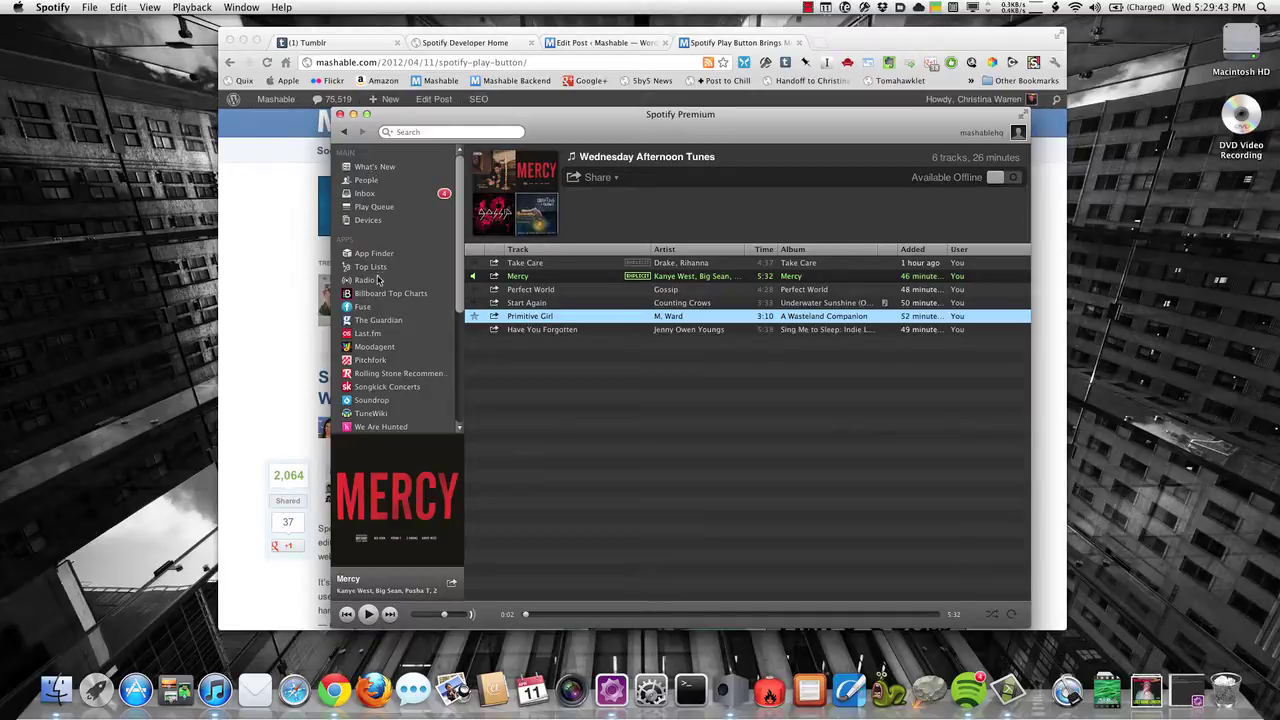
left_click(370, 170)
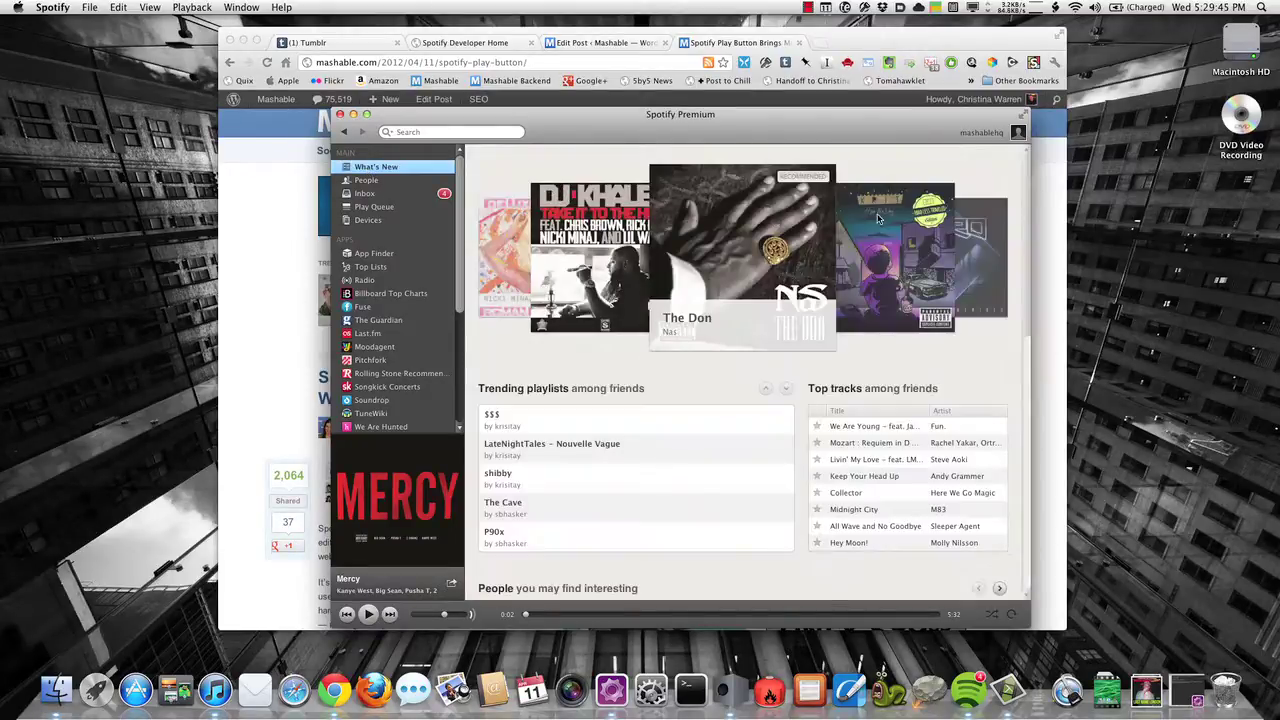
left_click(742, 222)
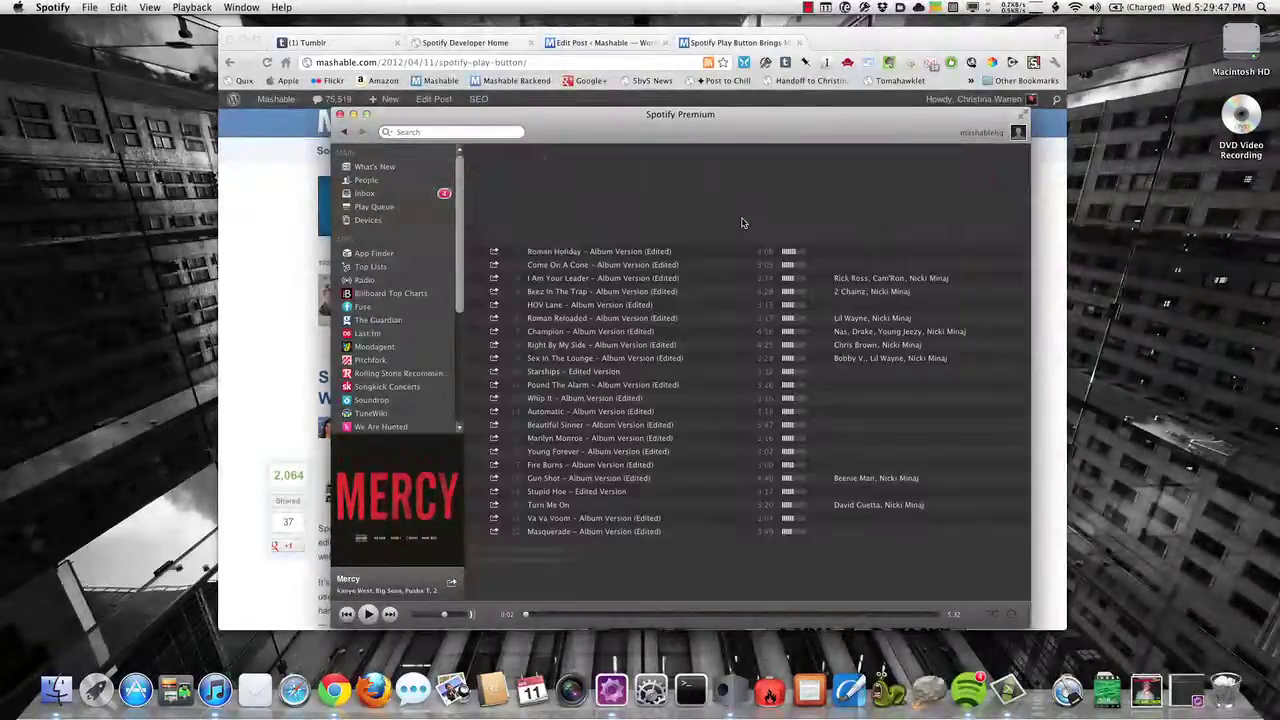
right_click(535, 172)
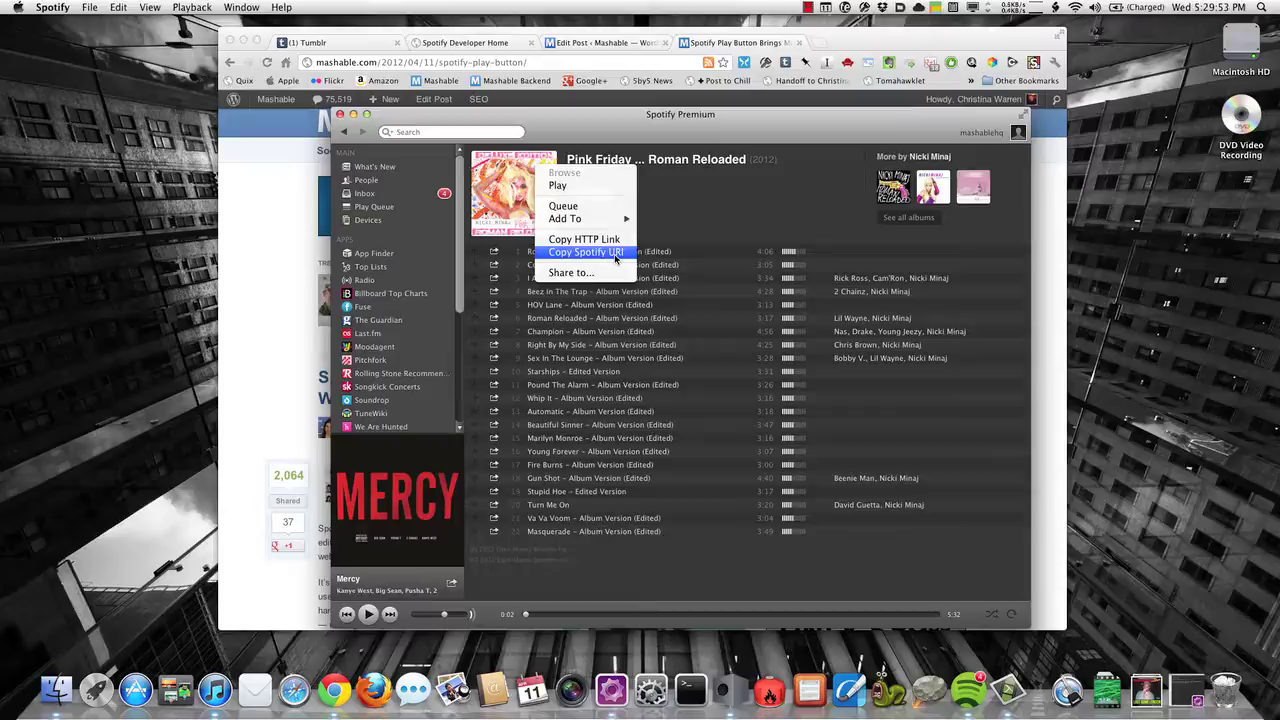
Step: Switch to Chrome and paste the copied playlist URI into the Spotify Play Button generator
left_click(254, 208)
left_click(478, 45)
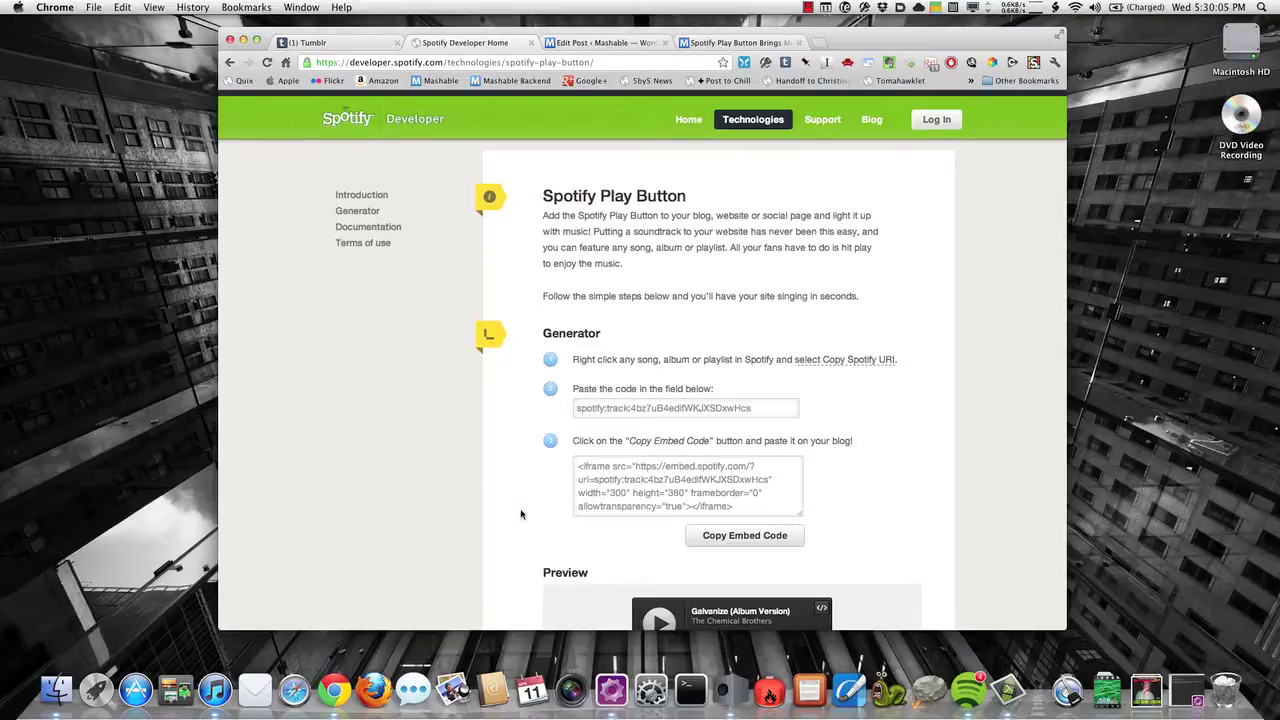
left_click(741, 407)
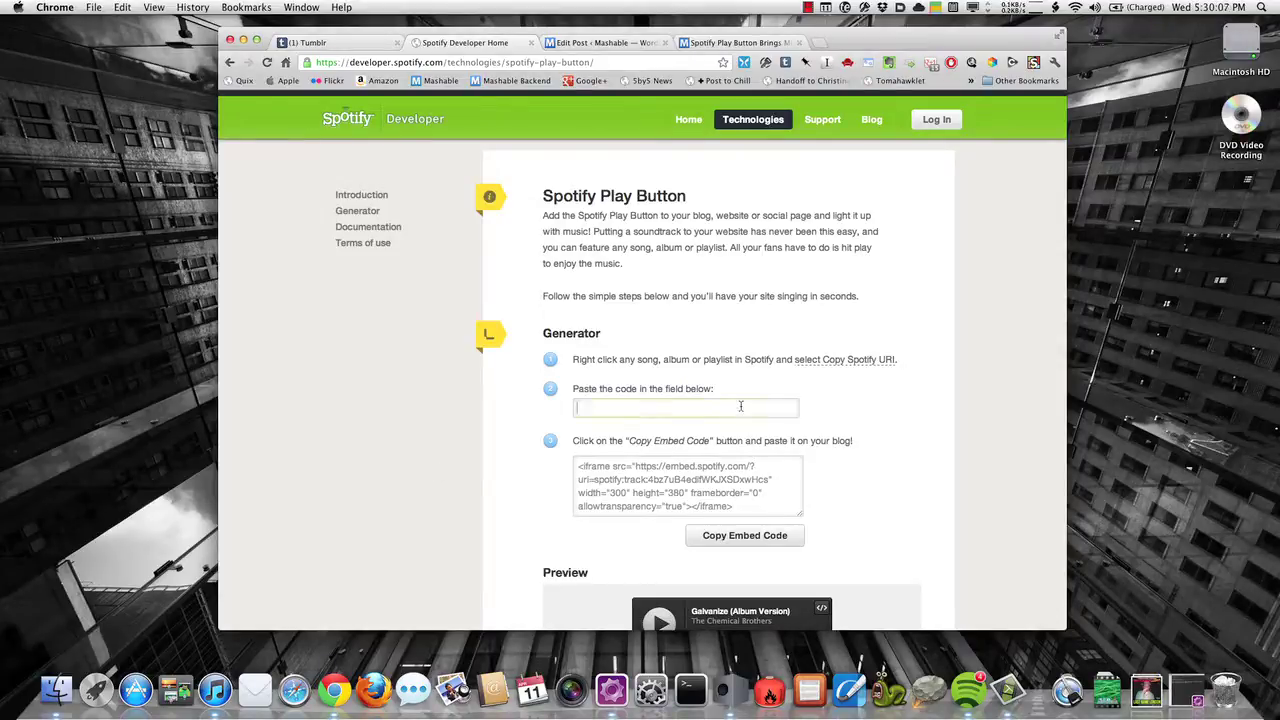
key("super+v")
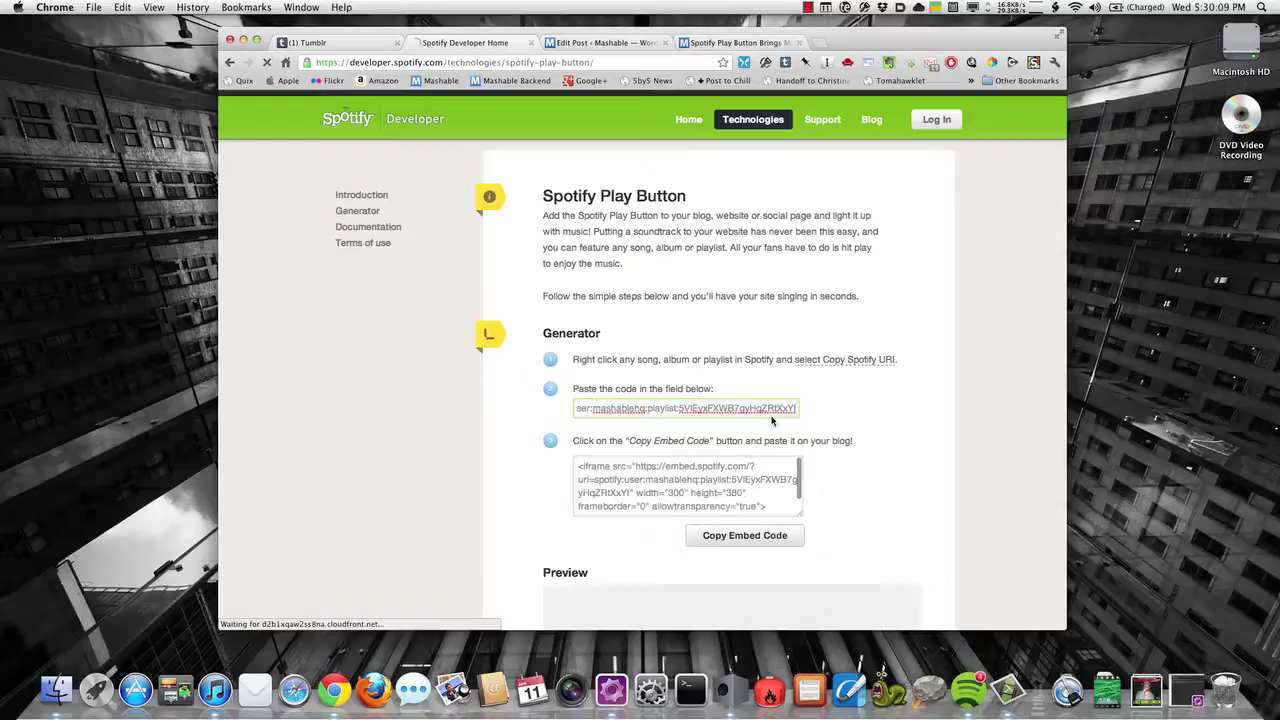
Step: Review the generated playlist preview and expand the customization options for the embed
scroll(894, 477, "down", 1)
scroll(894, 477, "down", 5)
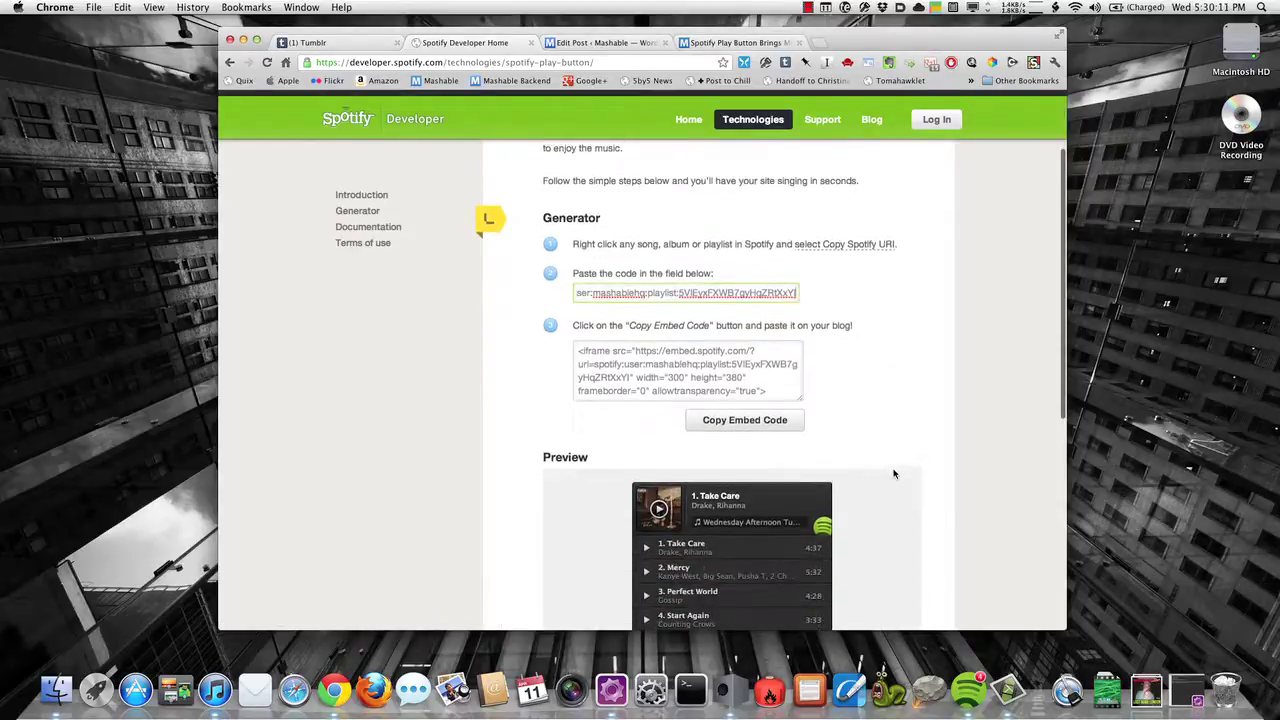
mouse_move(750, 492)
scroll(748, 495, "down", 1)
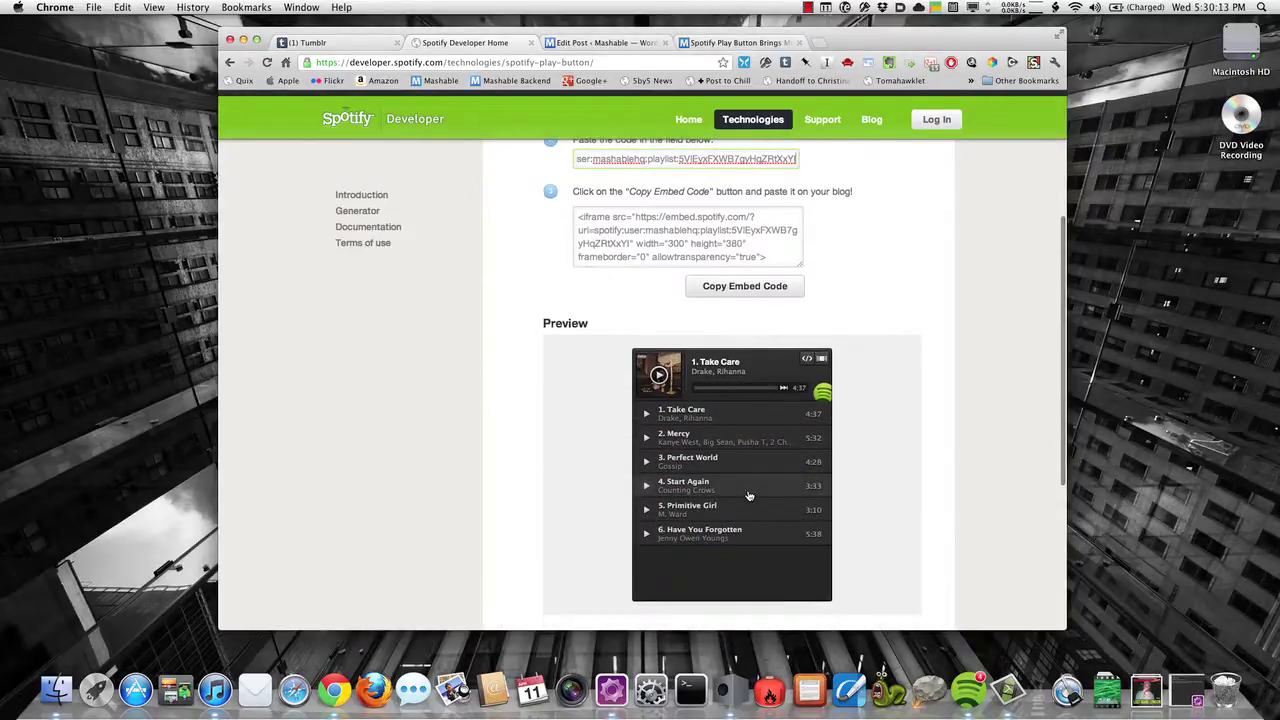
scroll(748, 495, "down", 2)
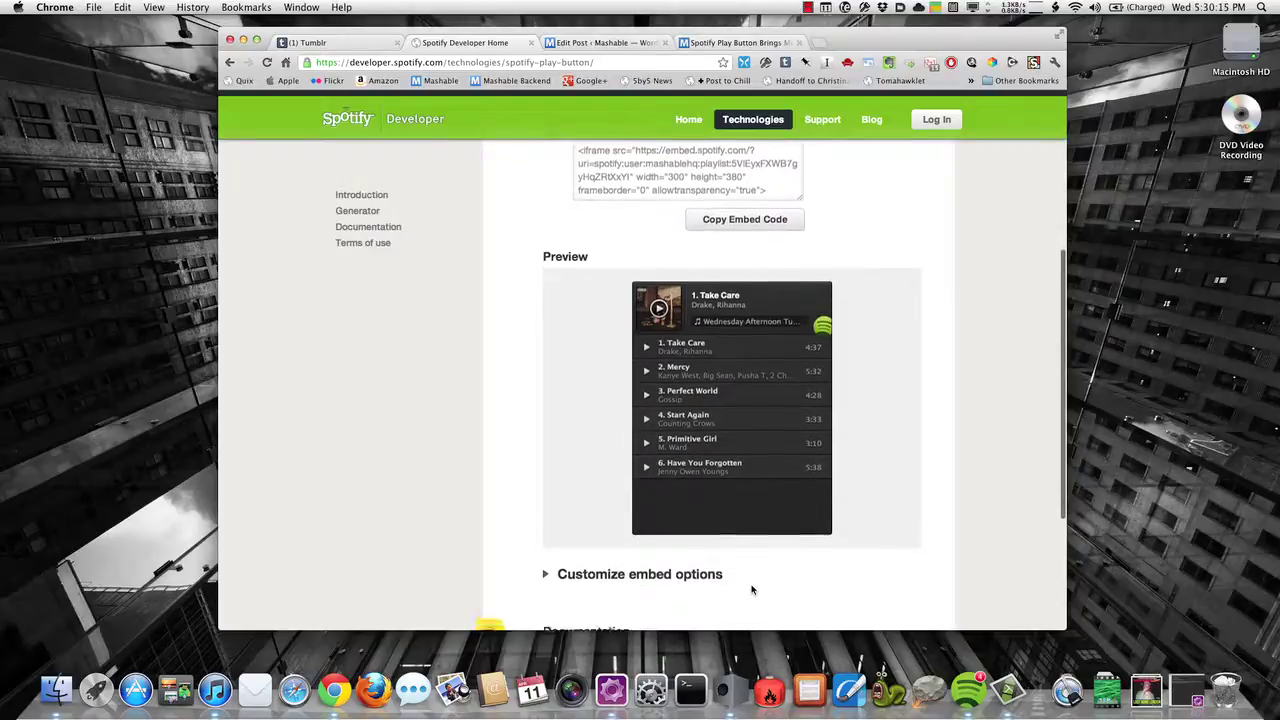
scroll(751, 586, "down", 1)
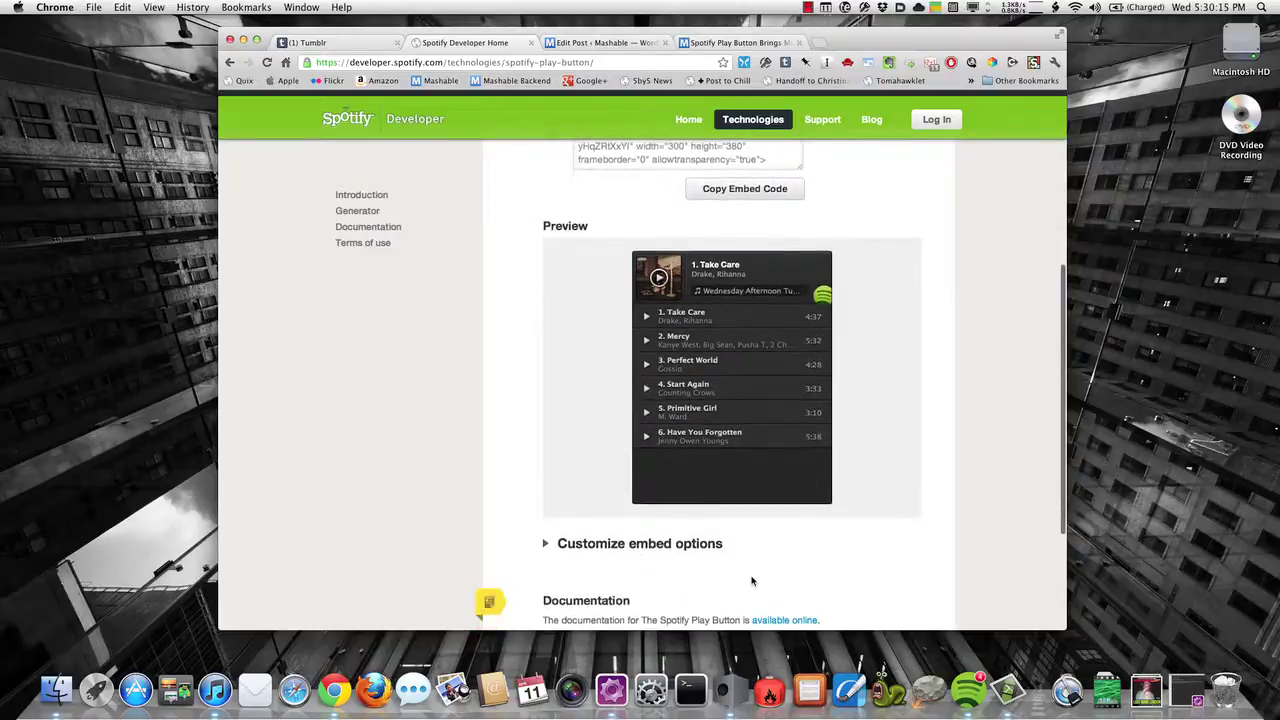
left_click(687, 545)
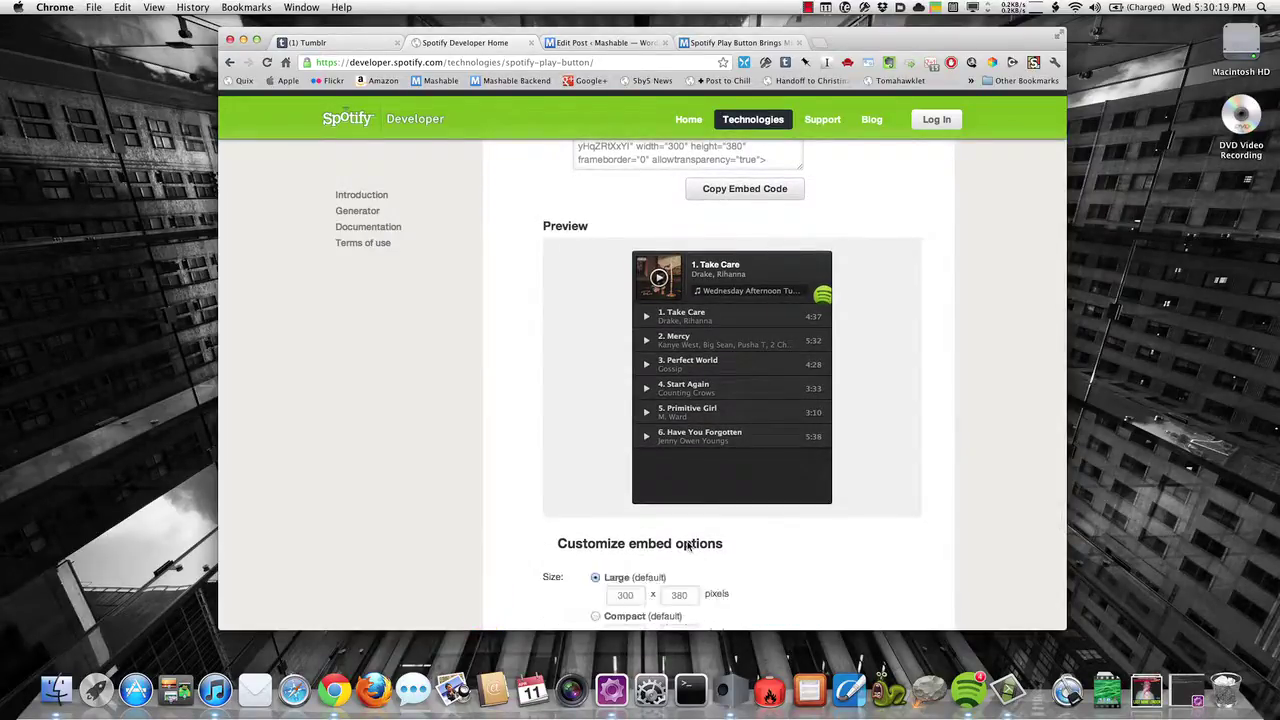
scroll(430, 552, "down", 3)
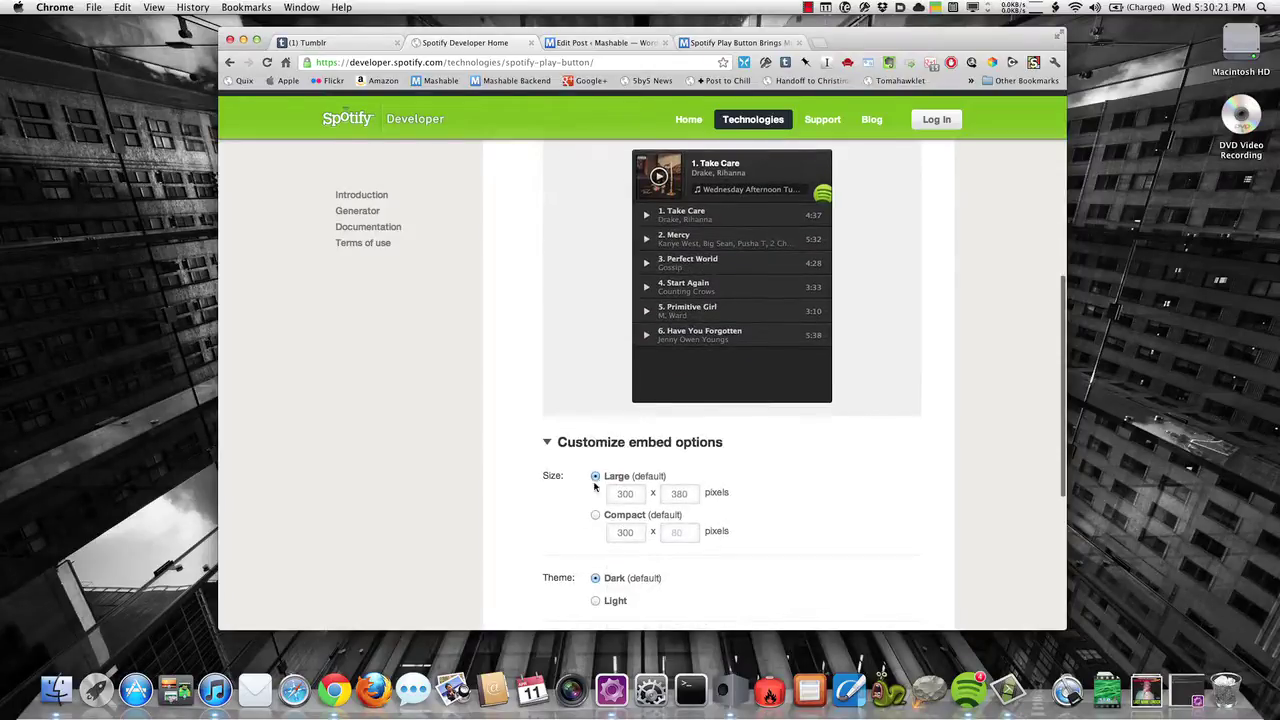
Step: Try the Compact size for the play button in the preview and return to the Large size
left_click(594, 516)
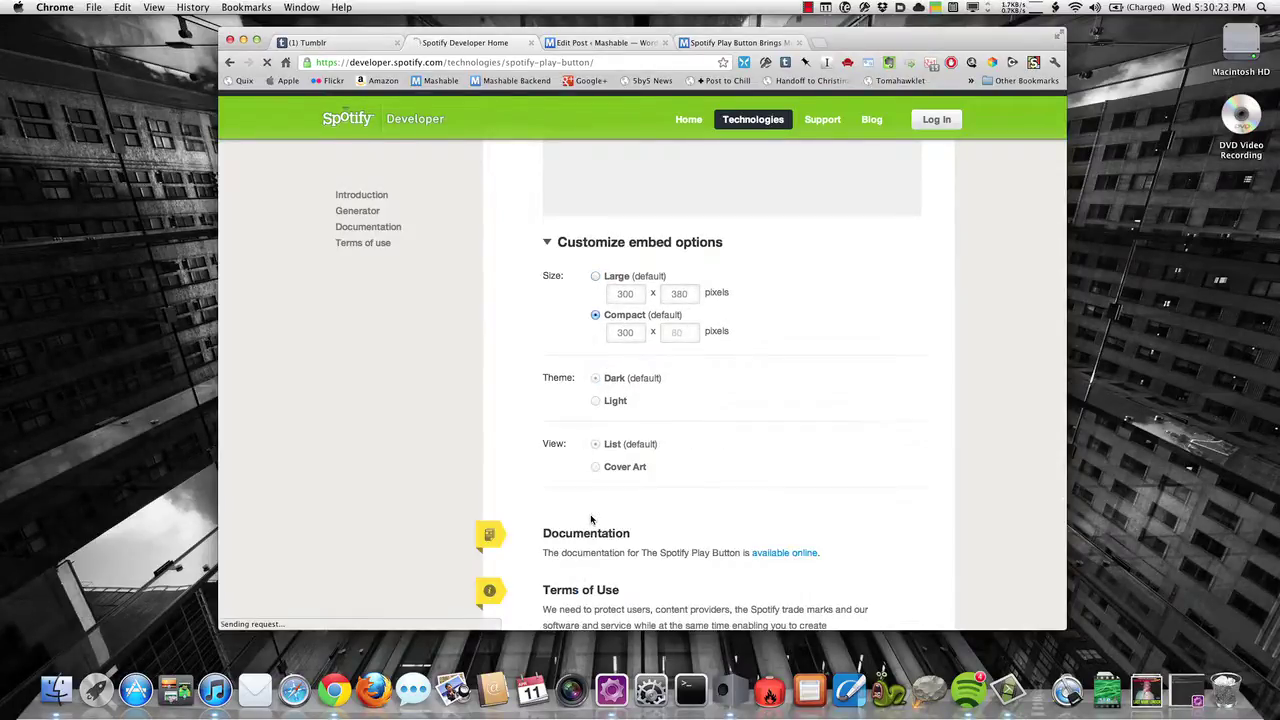
scroll(528, 424, "up", 2)
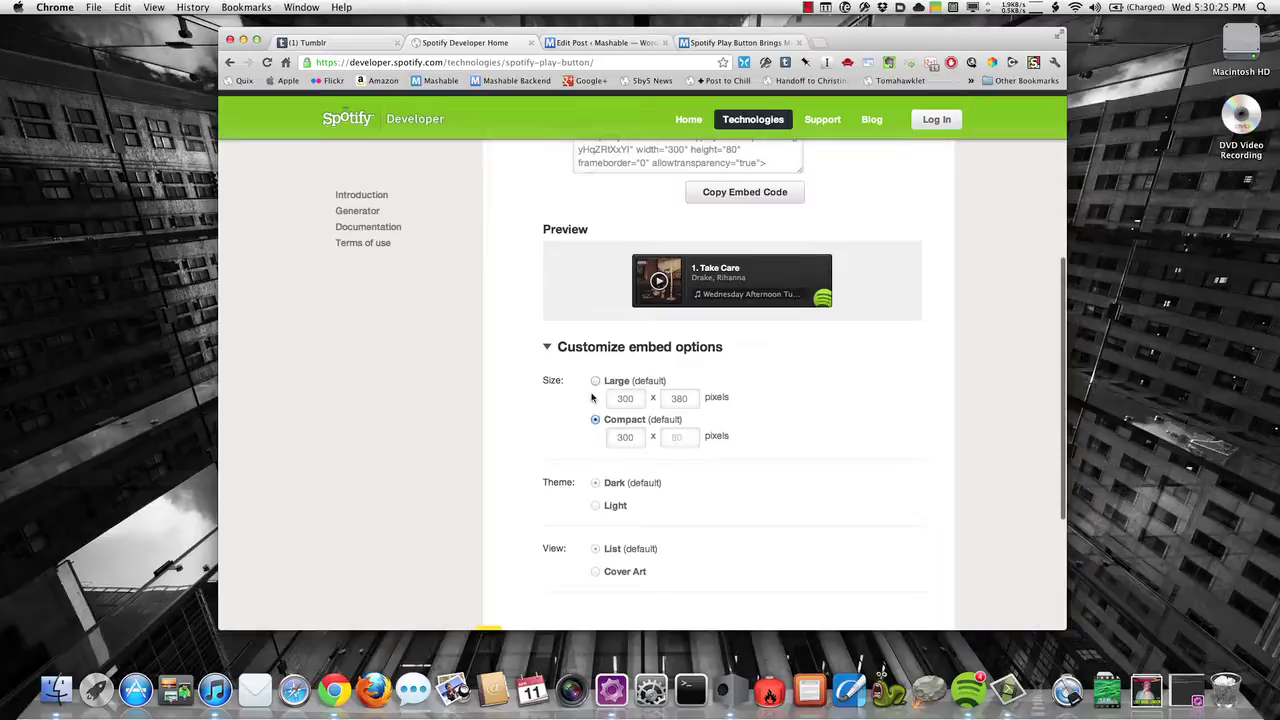
left_click(595, 381)
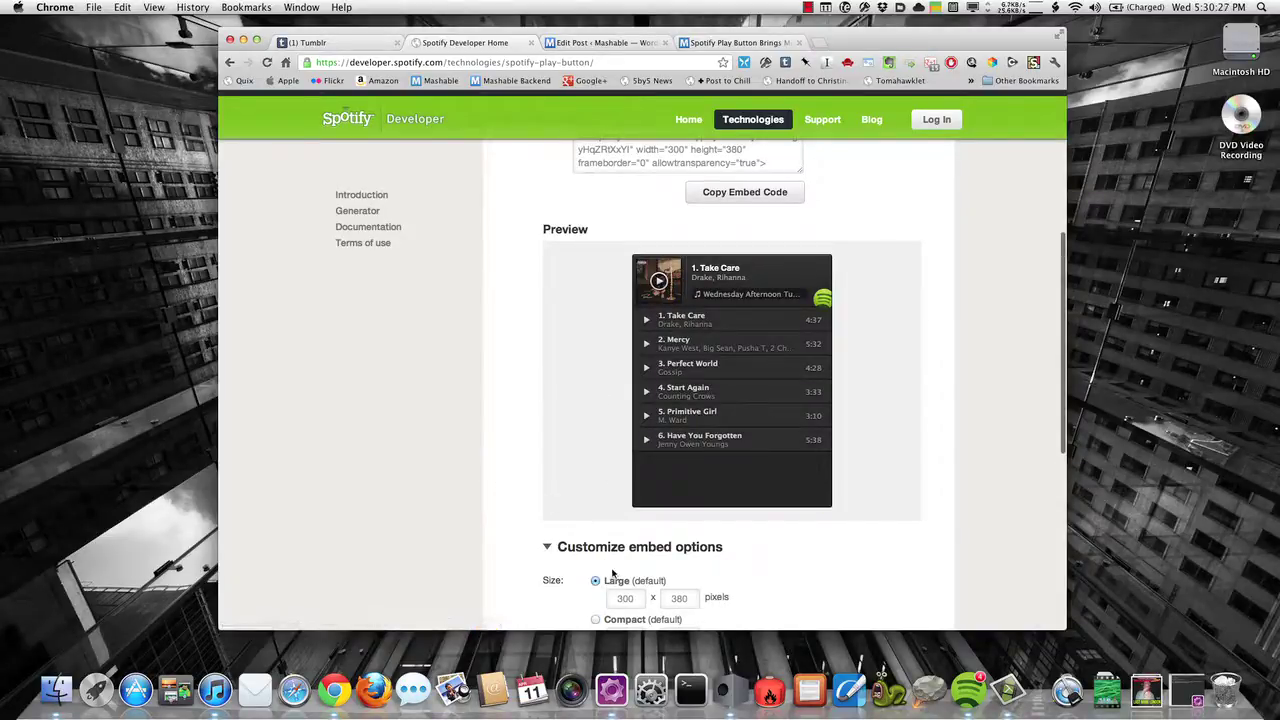
Step: Set the Large play button size to 600 x 680 pixels and check the preview
double_click(629, 597)
type("6")
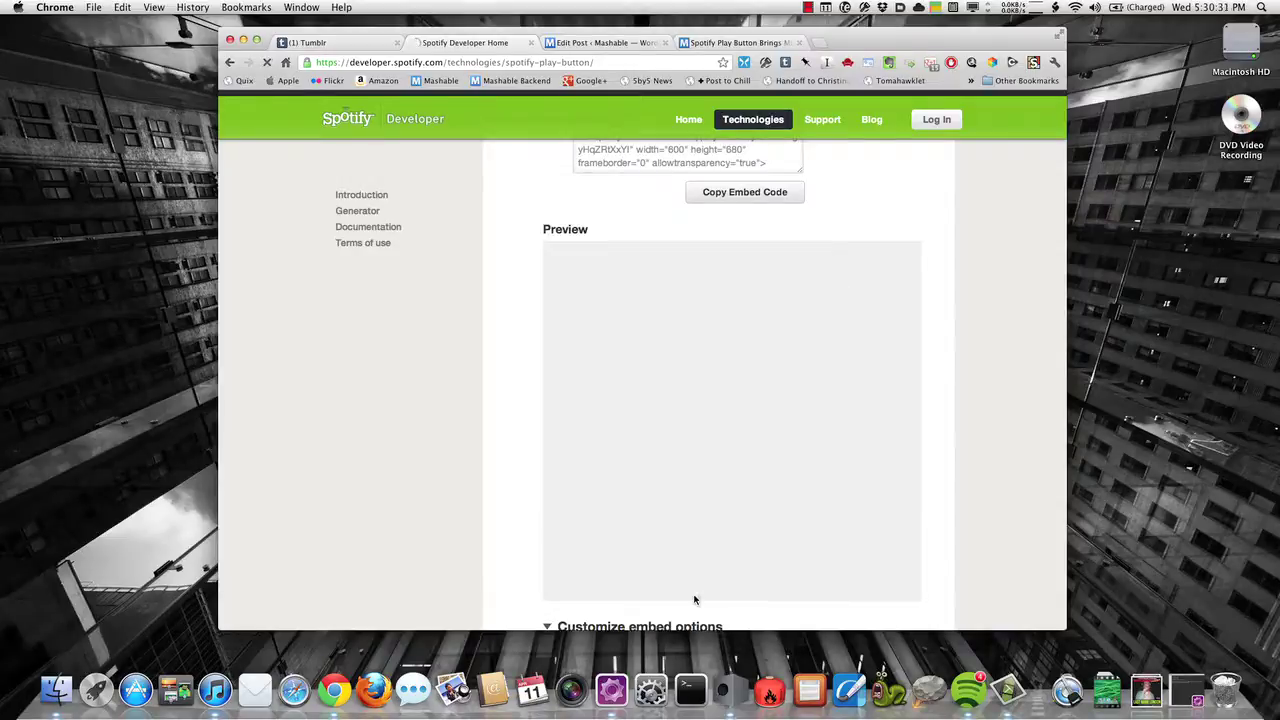
scroll(728, 491, "down", 5)
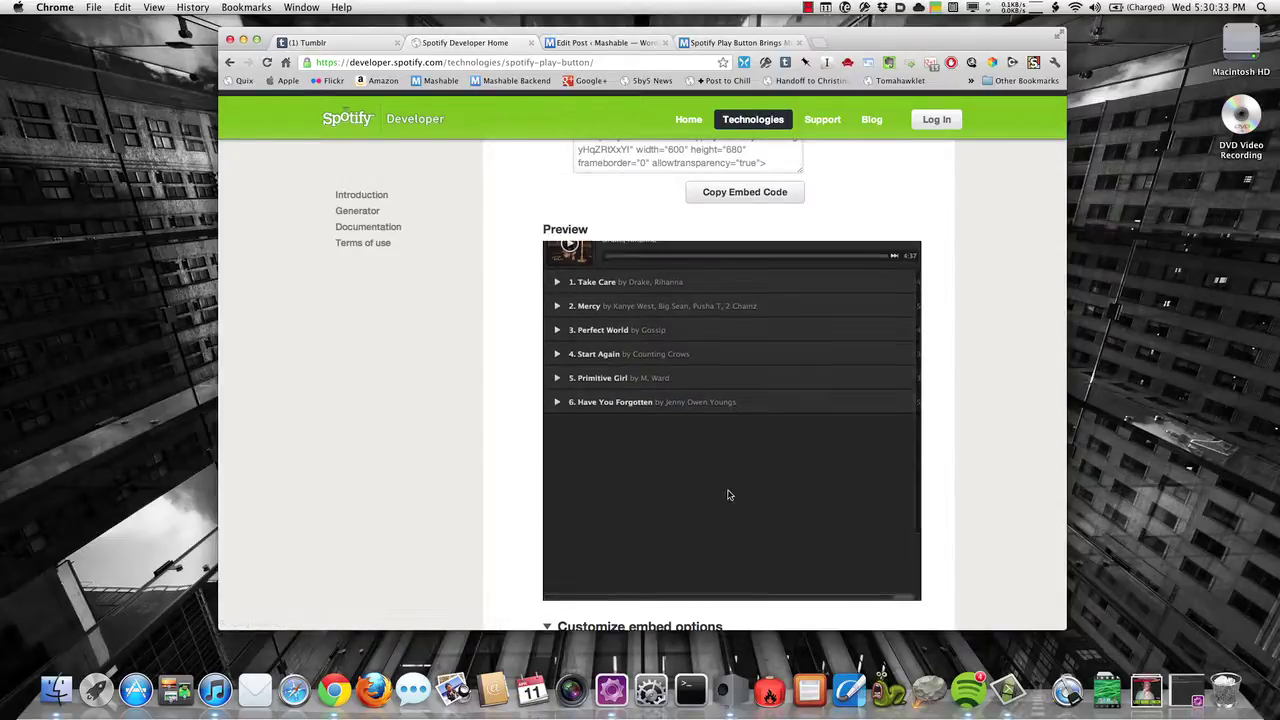
Step: Change the play button theme to Light and check the preview
scroll(728, 495, "down", 3)
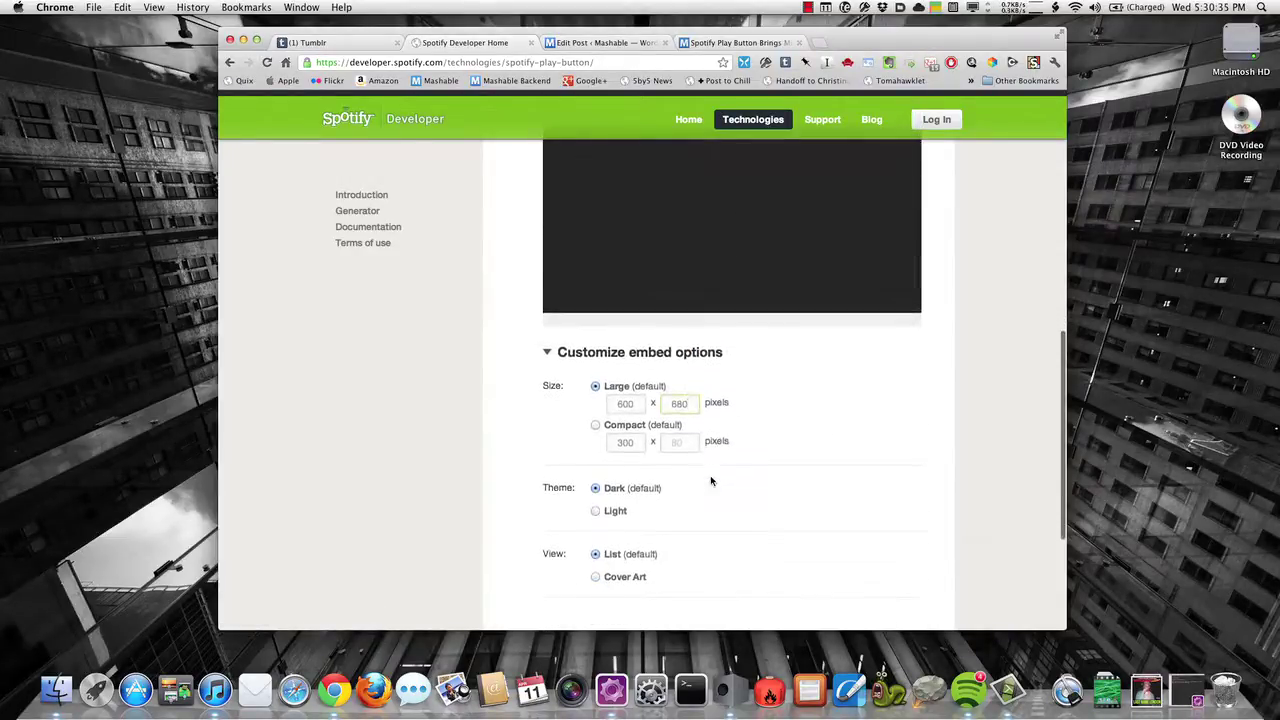
left_click(596, 511)
scroll(493, 402, "up", 5)
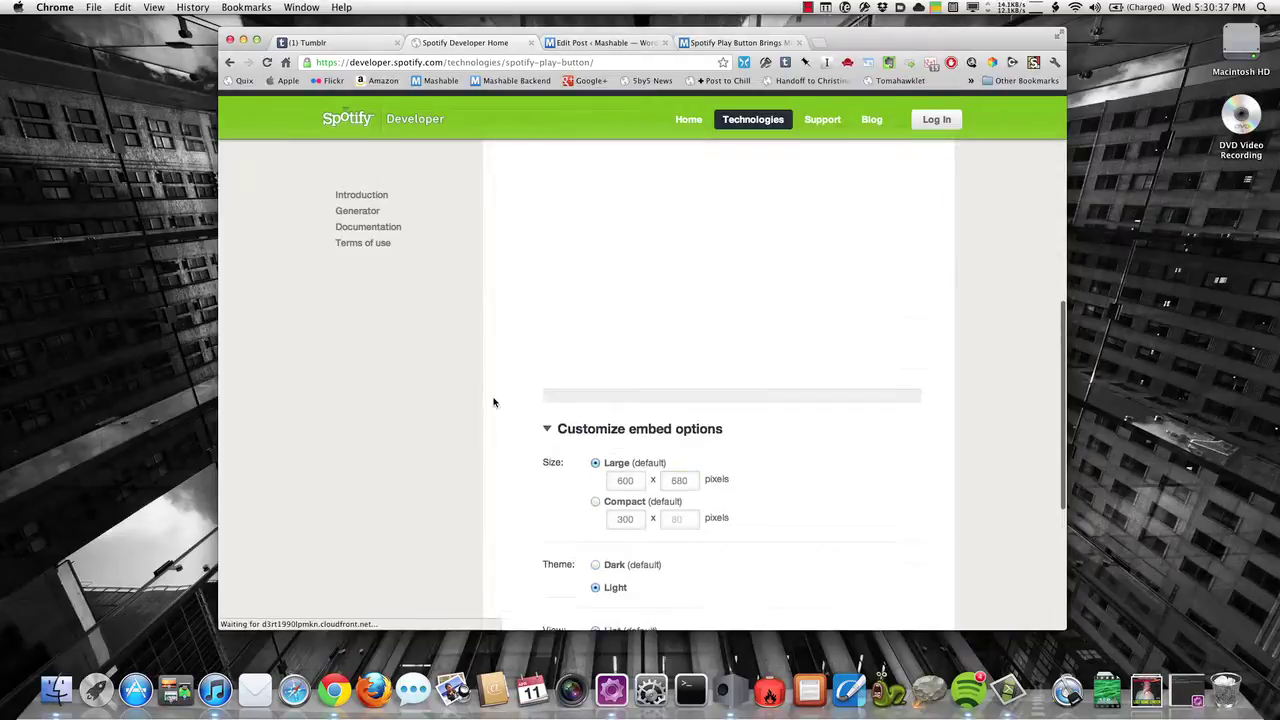
scroll(493, 402, "up", 2)
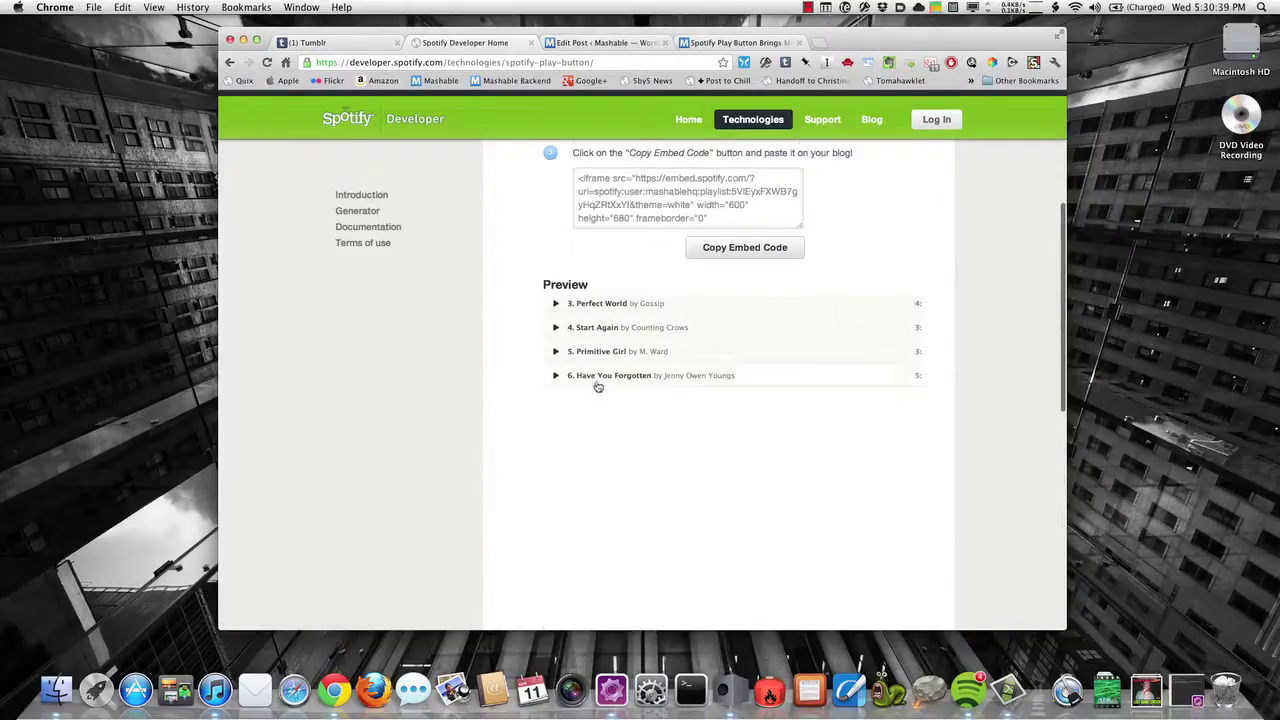
Step: Change the play button view to Cover Art and inspect the preview
scroll(590, 388, "down", 1)
scroll(587, 390, "down", 8)
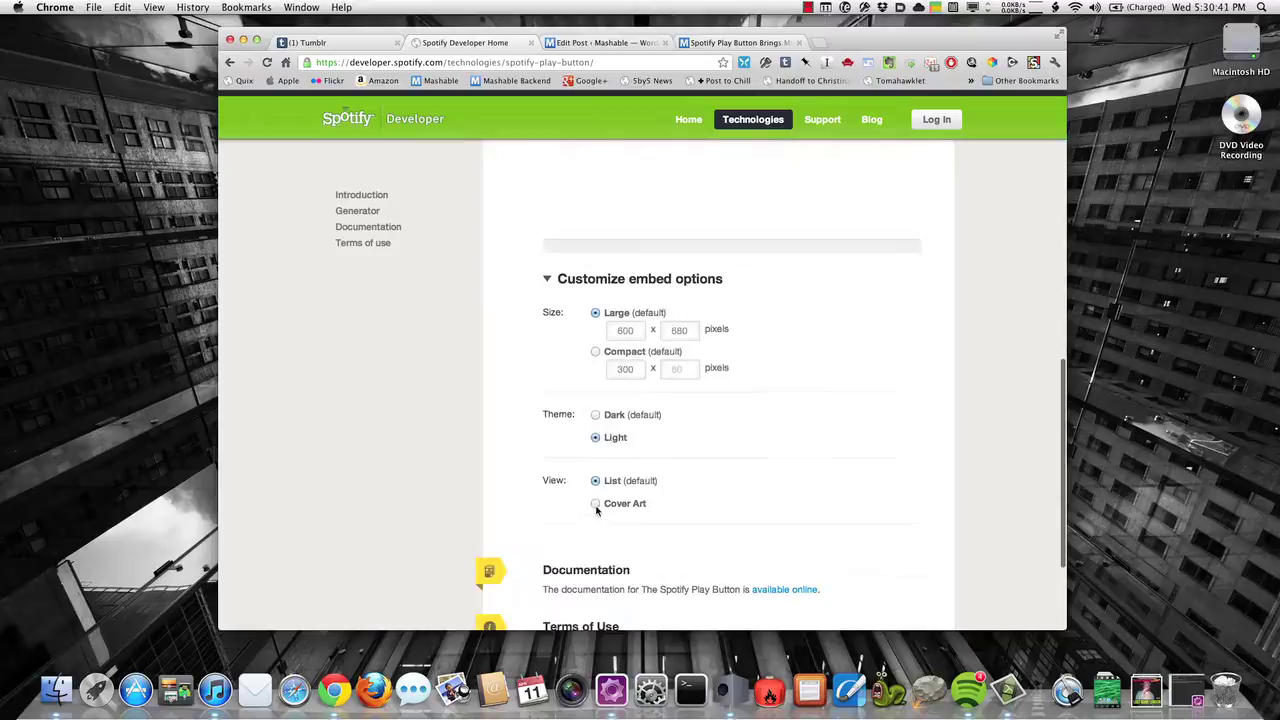
left_click(595, 504)
scroll(415, 372, "up", 7)
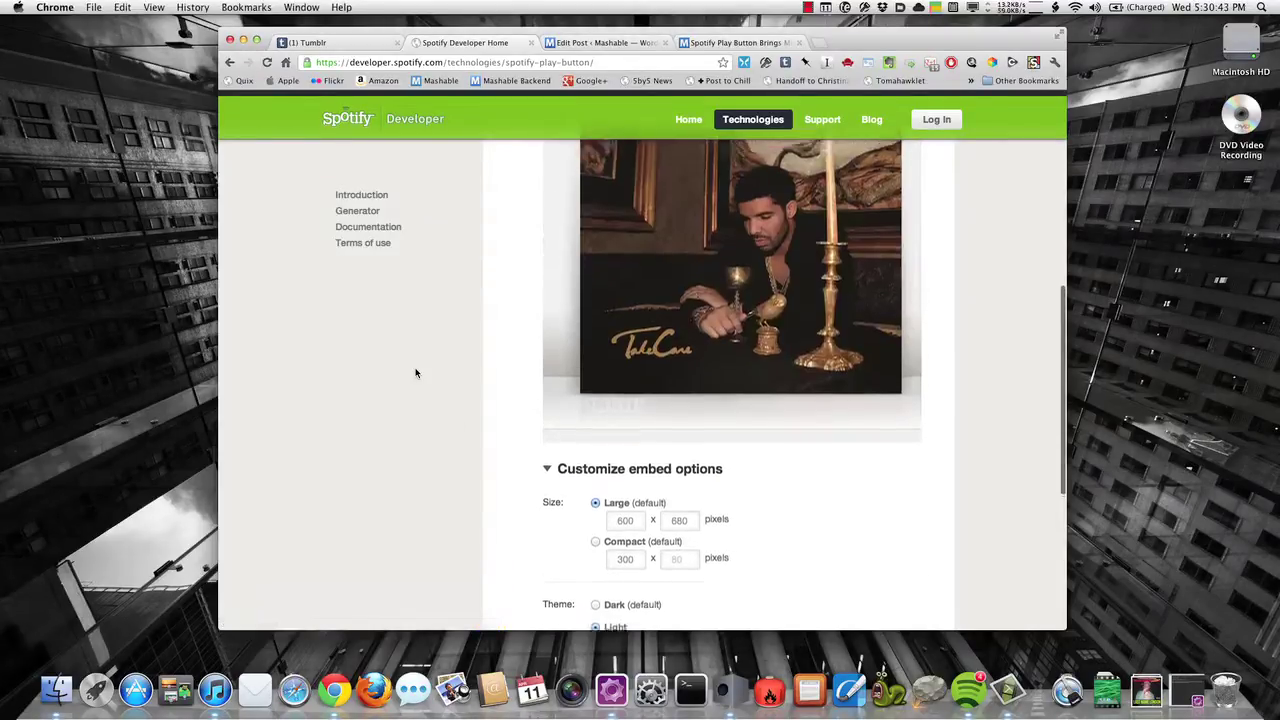
scroll(416, 373, "up", 3)
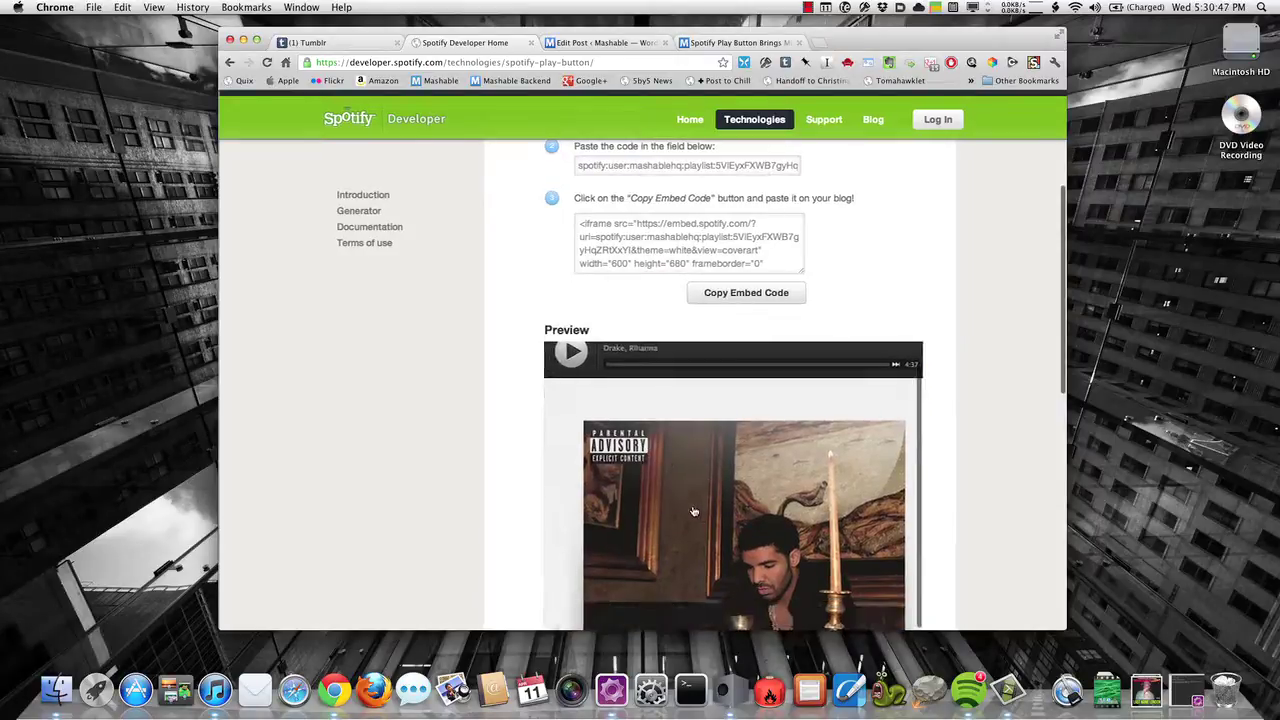
scroll(451, 436, "up", 1)
scroll(453, 468, "down", 8)
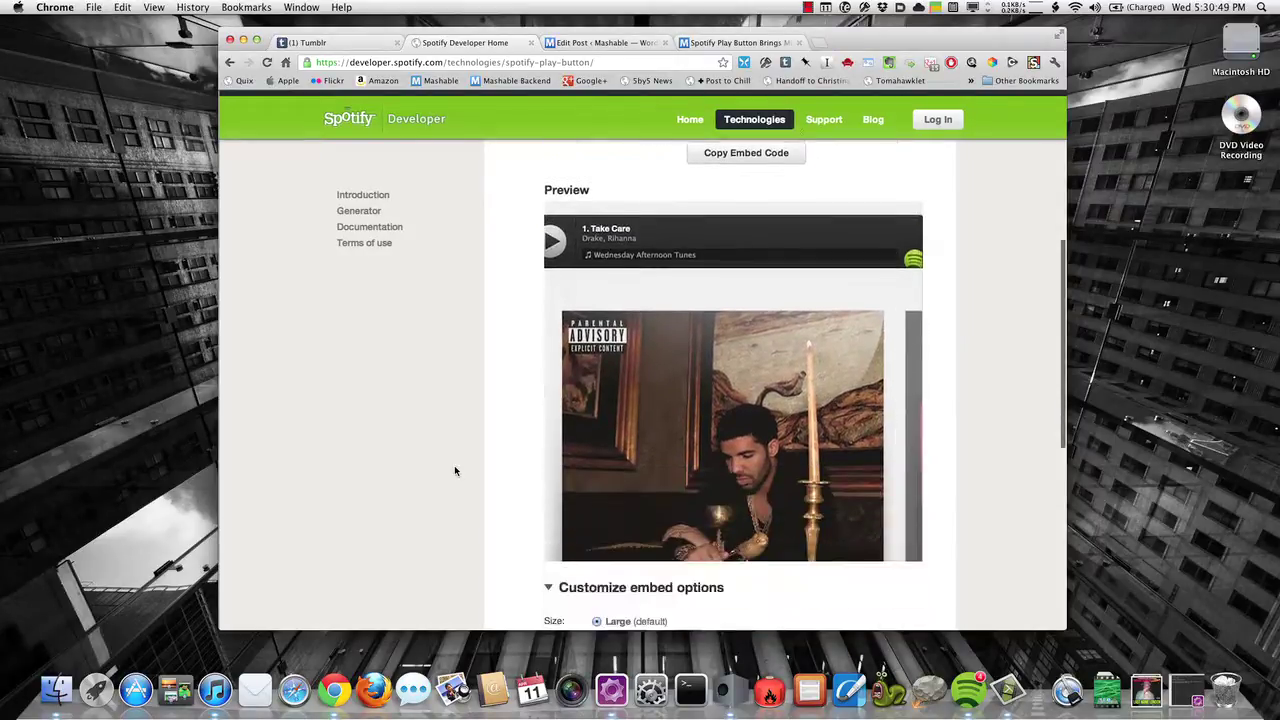
Step: Copy the generated Spotify embed code and paste it into the HTML body of the WordPress post
scroll(454, 470, "up", 9)
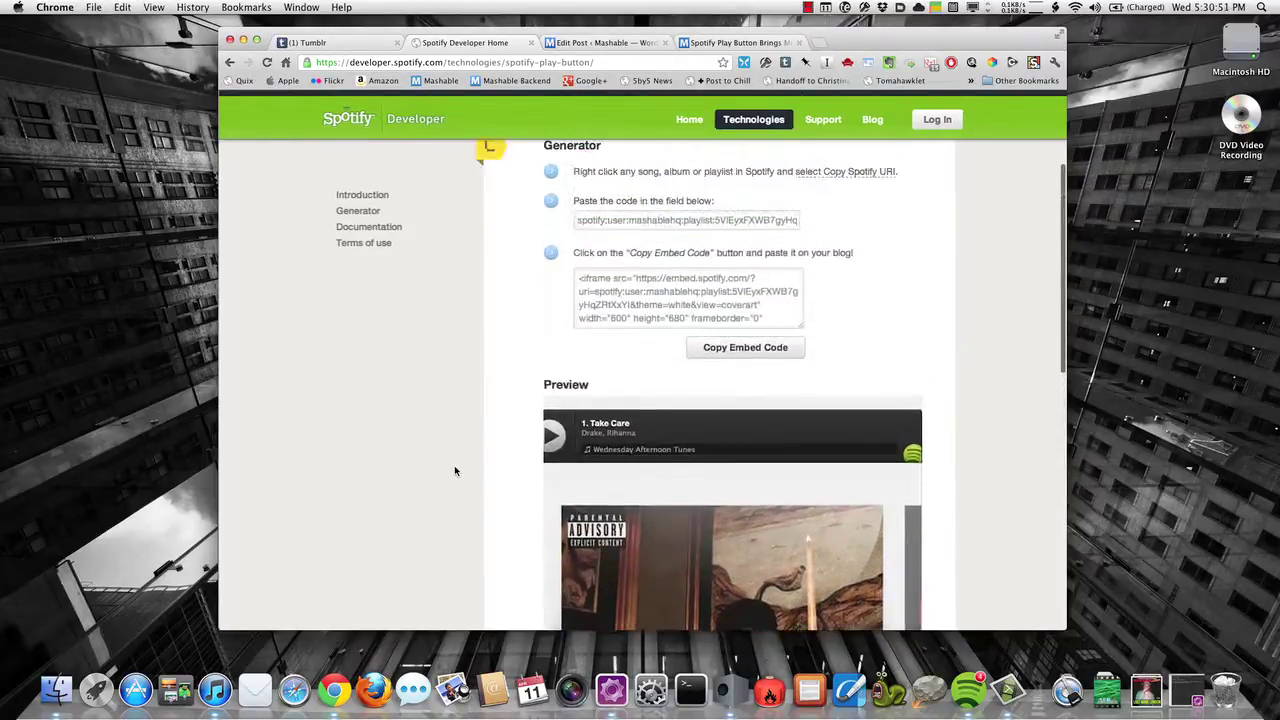
left_click(740, 358)
left_click(590, 43)
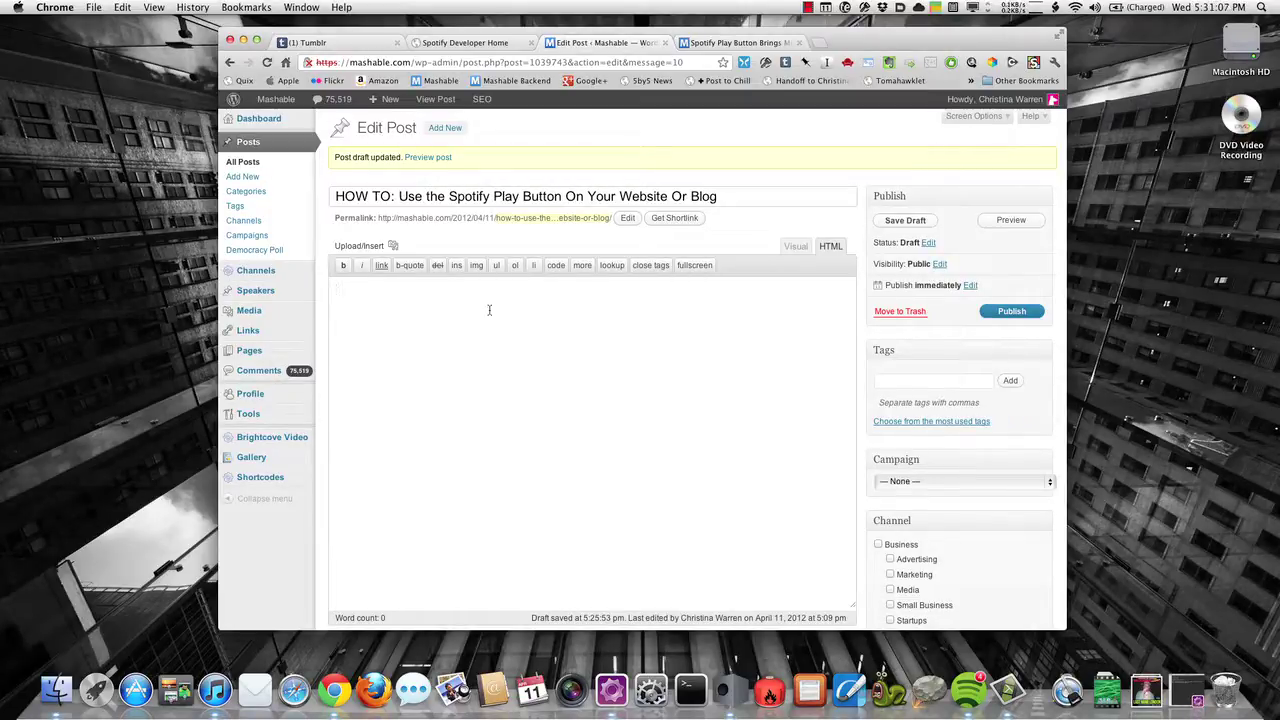
right_click(489, 312)
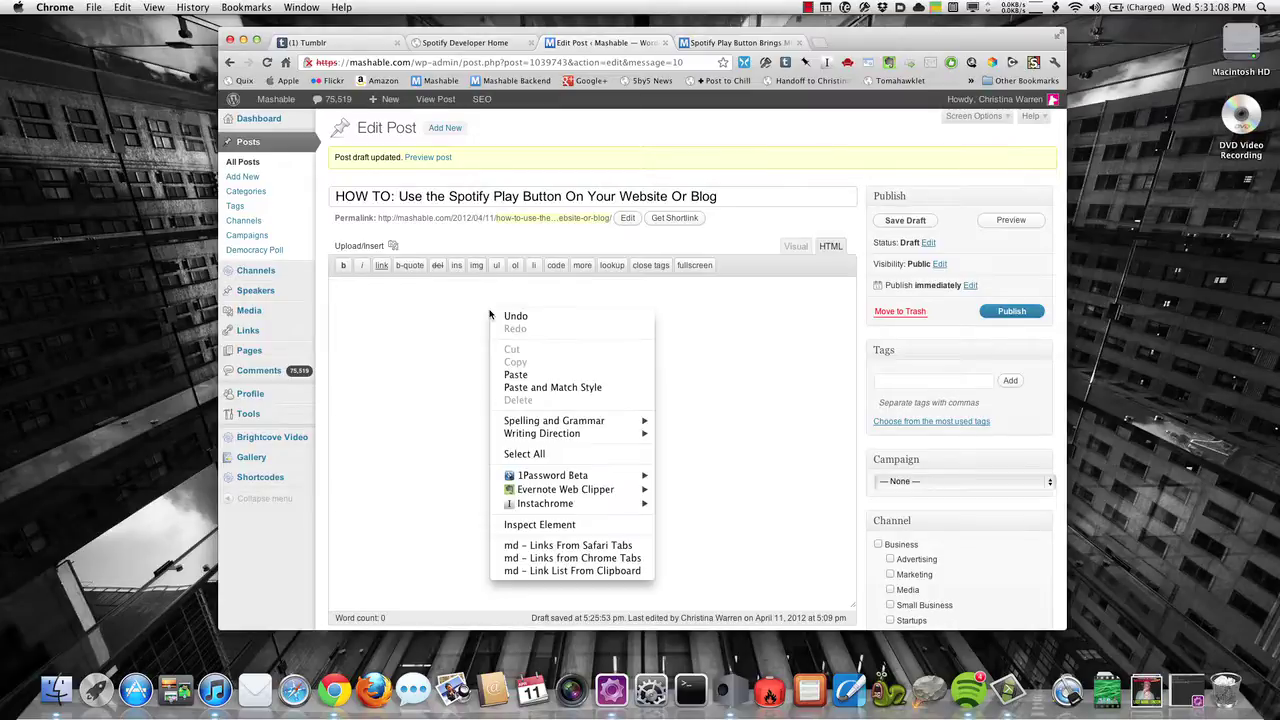
left_click(544, 374)
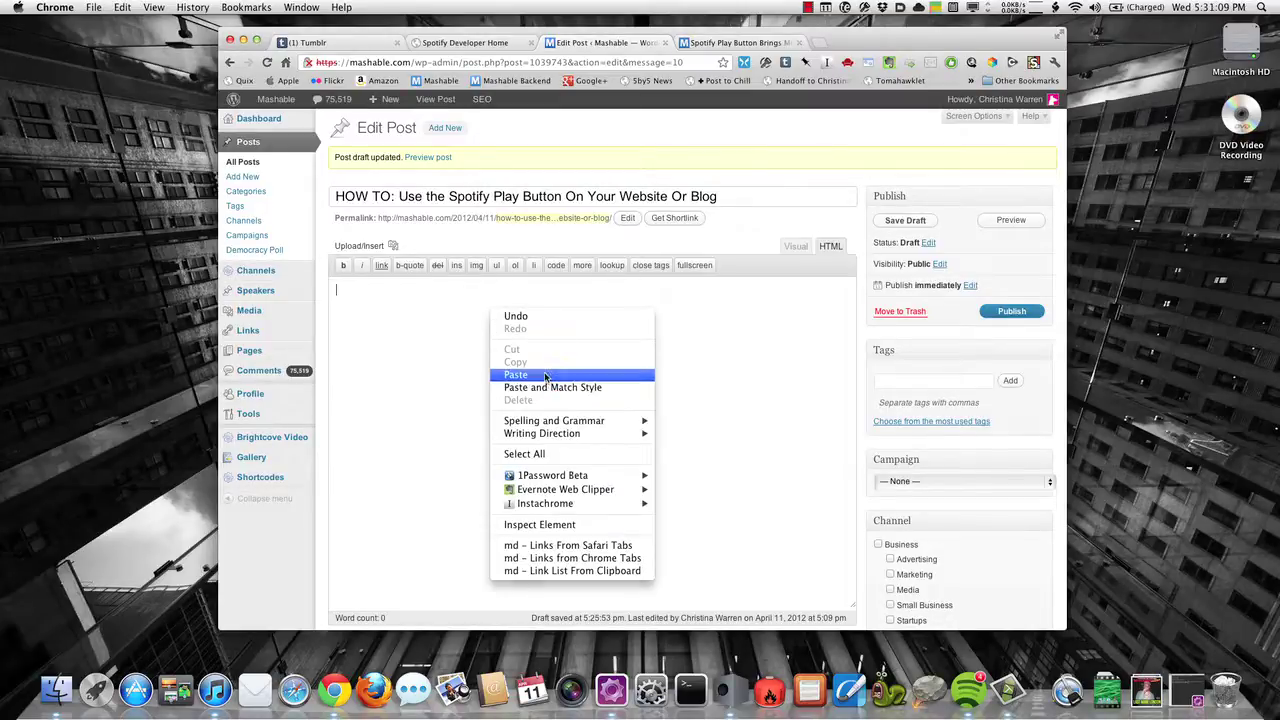
Step: Save the WordPress post draft and open its preview
left_click(884, 222)
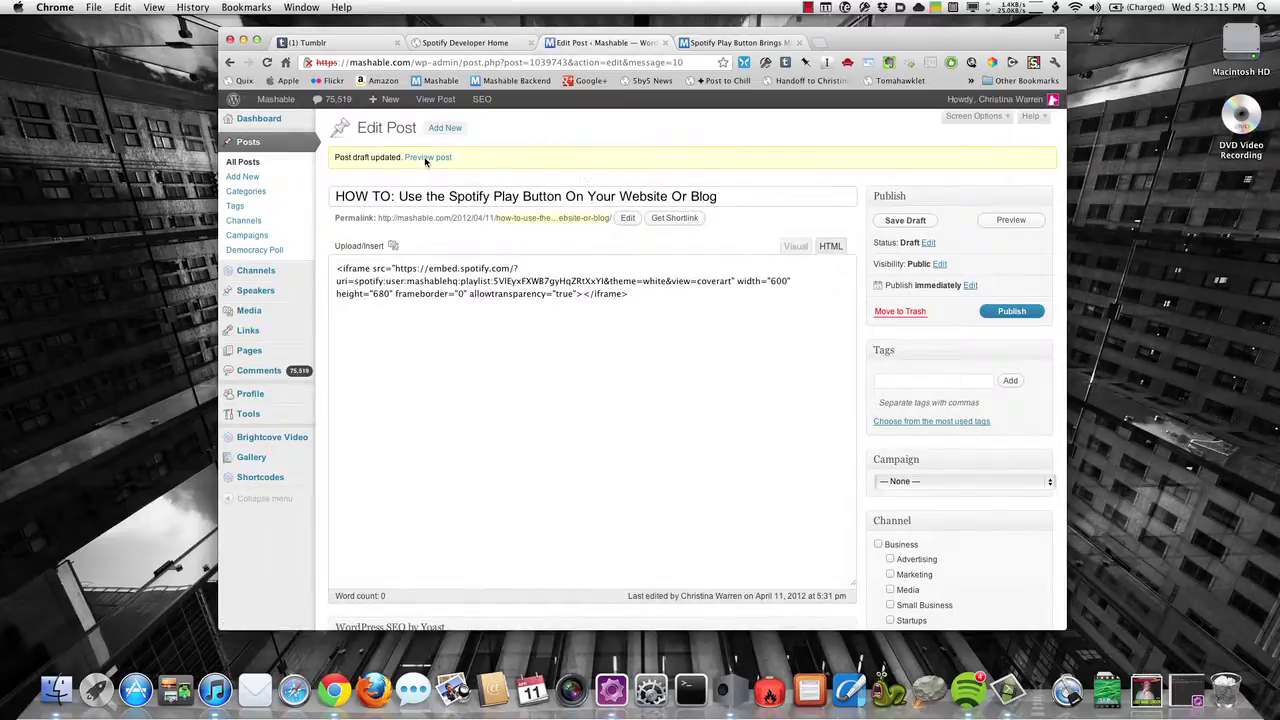
left_click(424, 160)
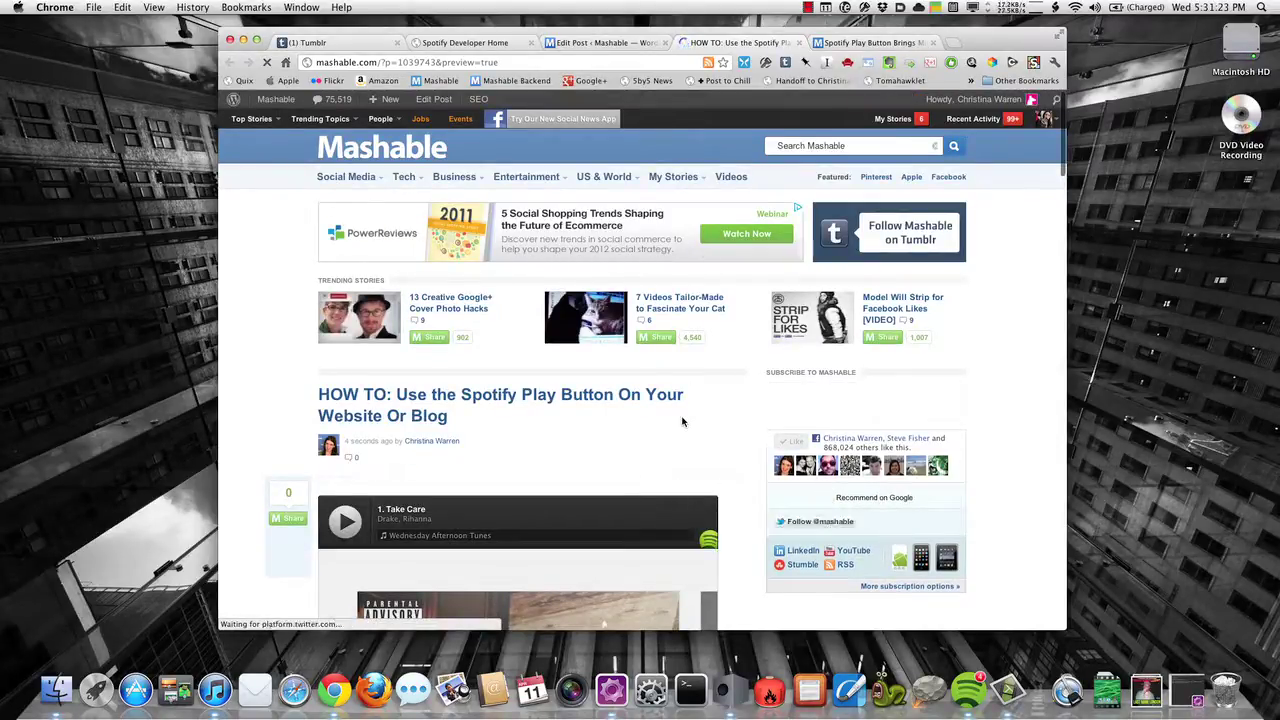
Step: Examine the embedded player in the post preview, switching it to the track list and back to cover art
scroll(738, 529, "down", 5)
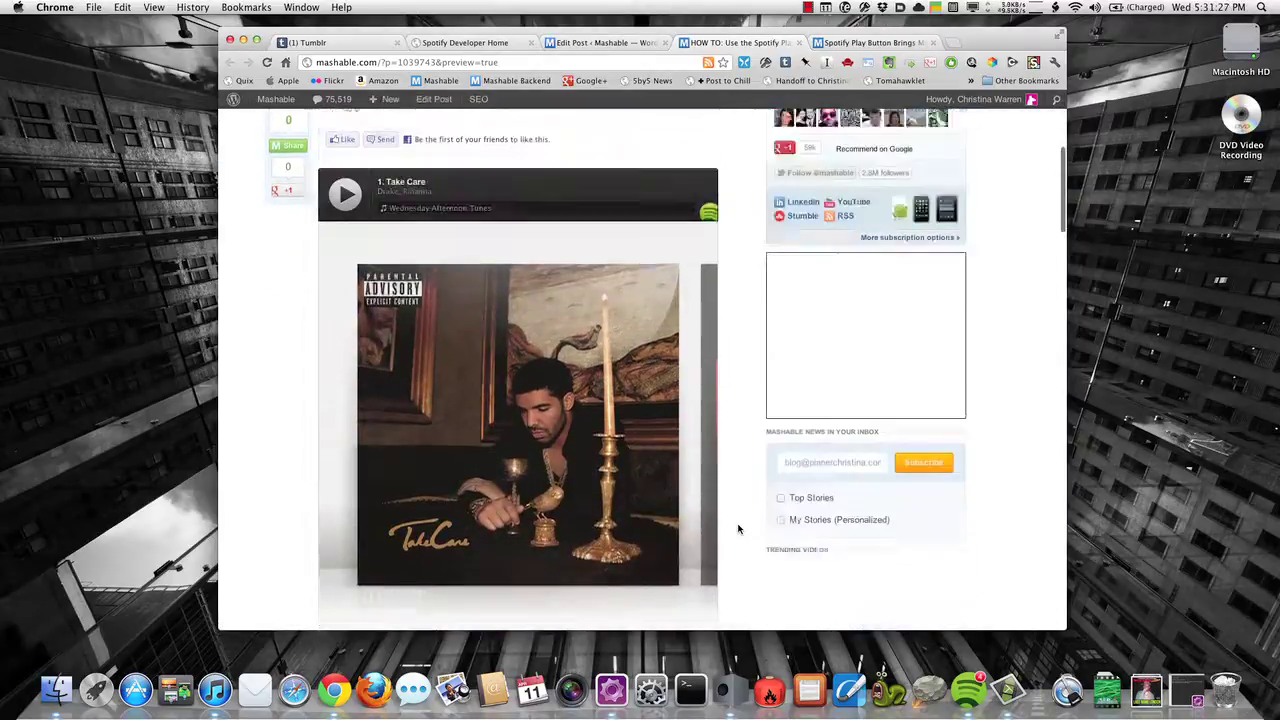
scroll(520, 408, "down", 1)
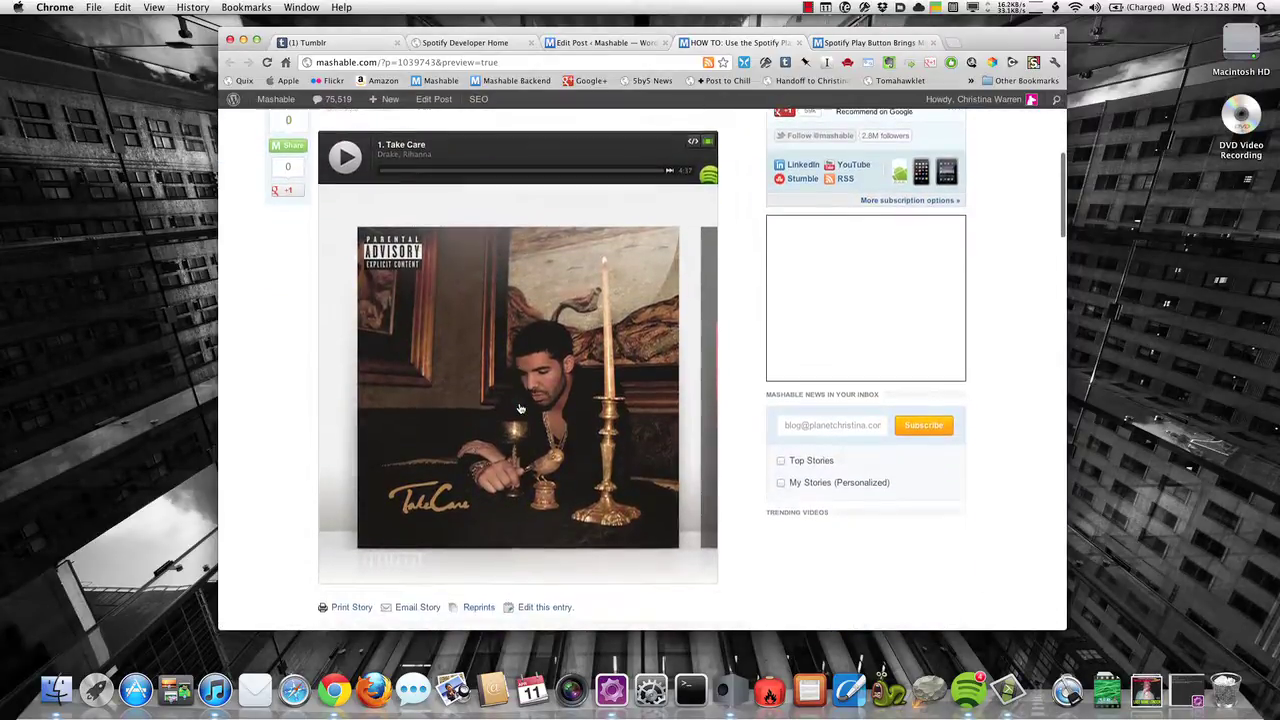
left_click(708, 141)
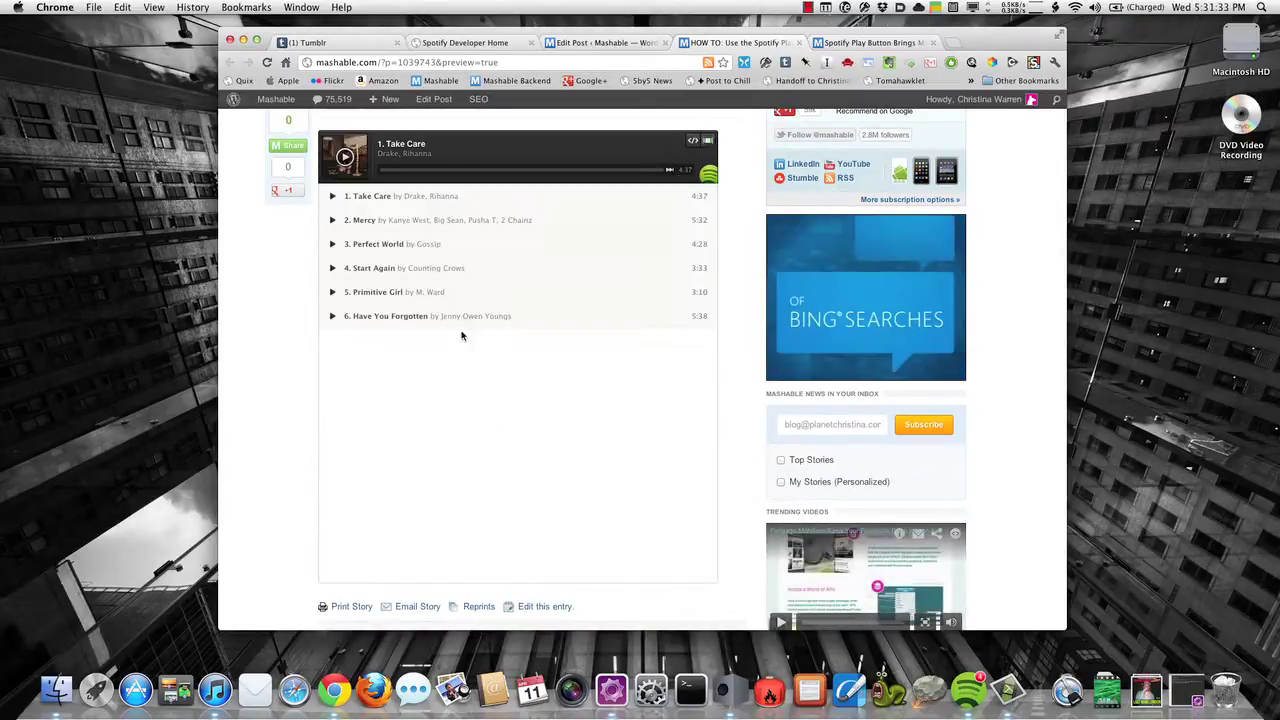
left_click(707, 141)
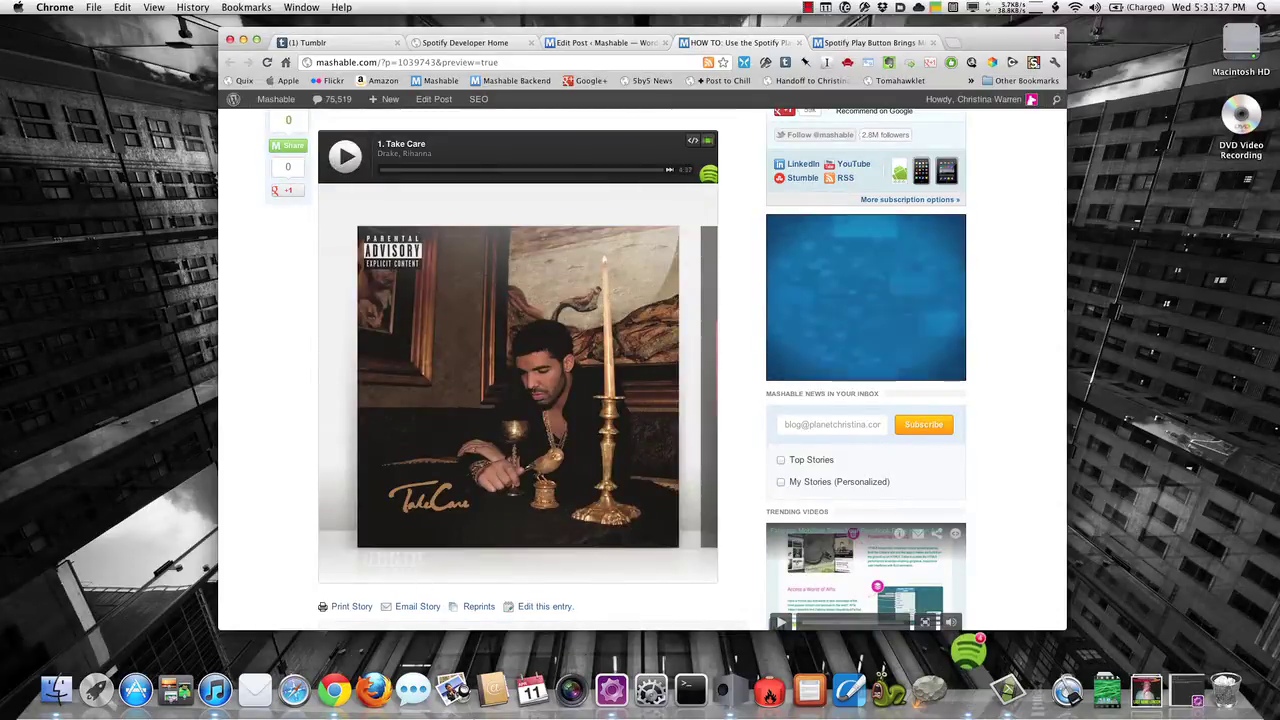
Step: Play the playlist in the embedded player, skip ahead through the covers to Perfect World and pause playback
left_click(344, 160)
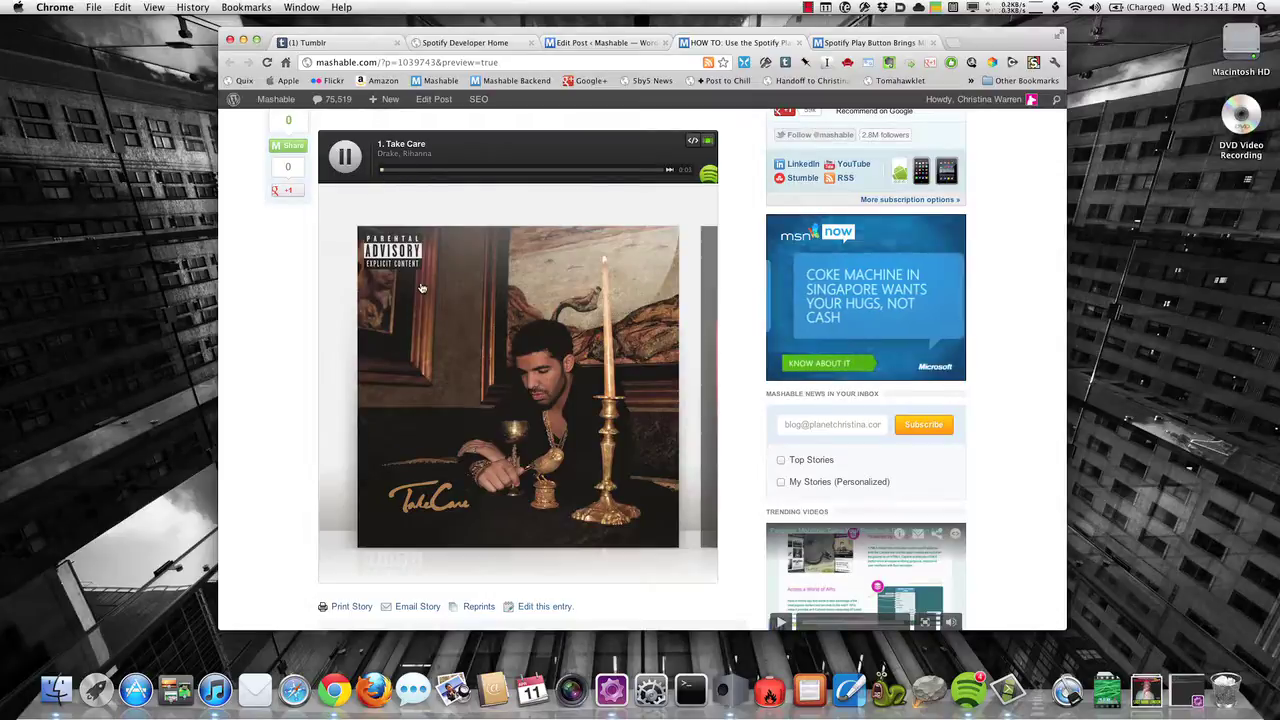
left_click(708, 330)
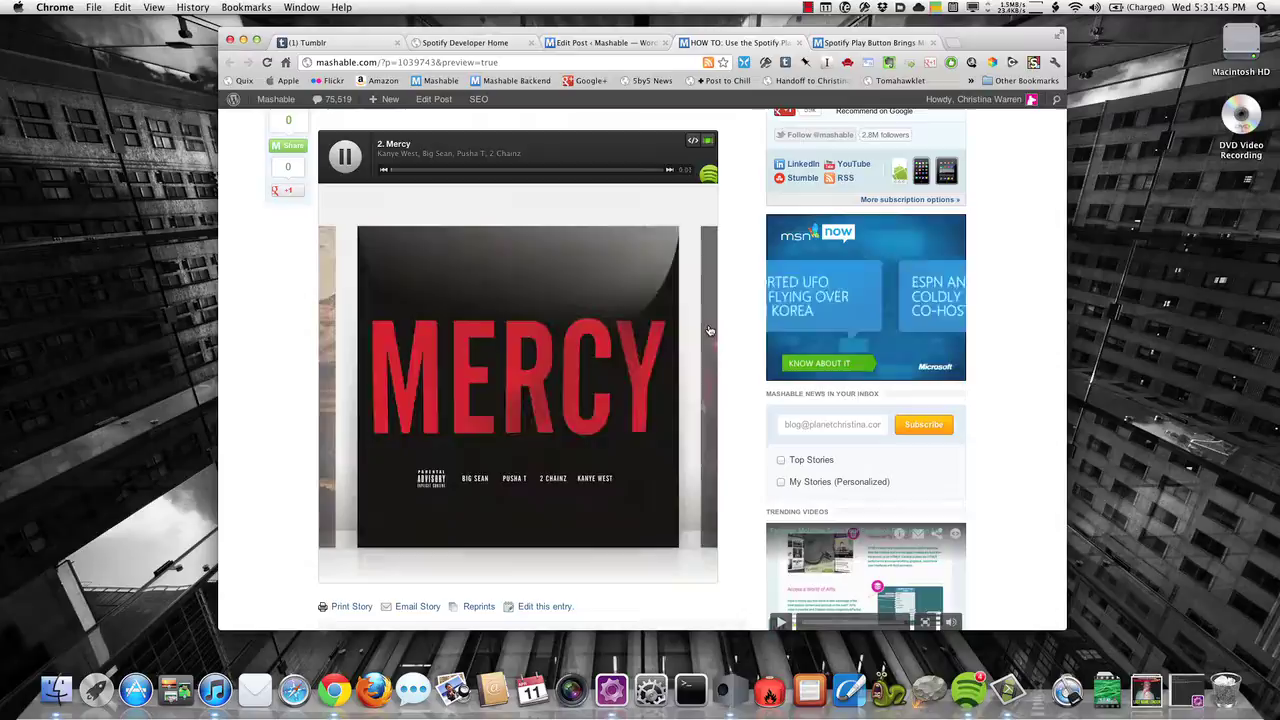
left_click(708, 330)
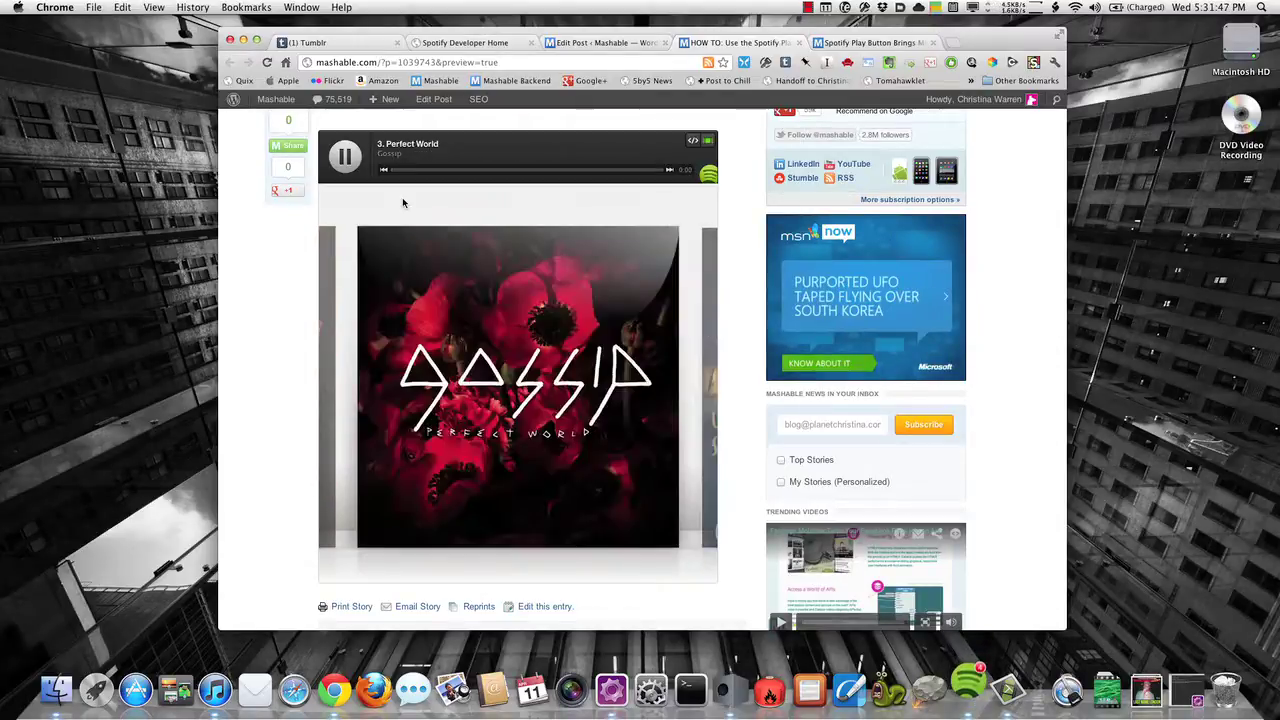
left_click(344, 156)
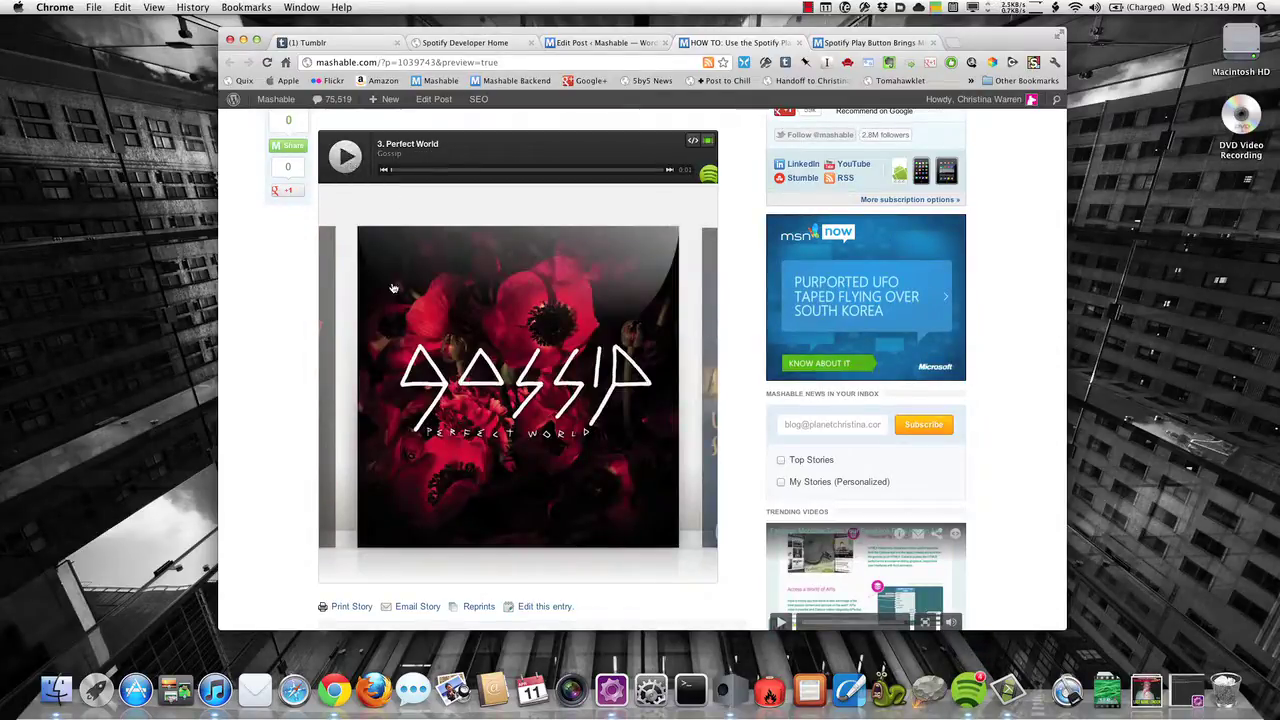
scroll(393, 288, "up", 2)
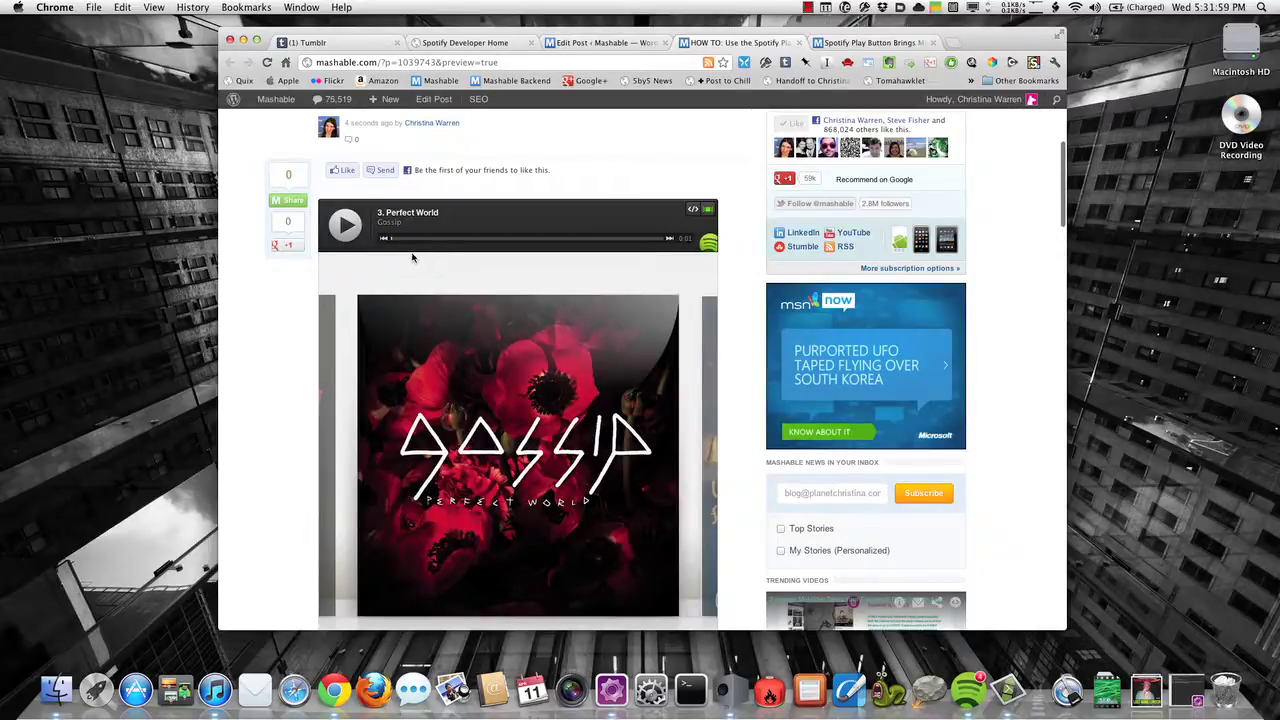
Step: Start a Tumblr audio post, search for "Under Pressure" and choose the Spotify track by Queen and David Bowie
left_click(330, 43)
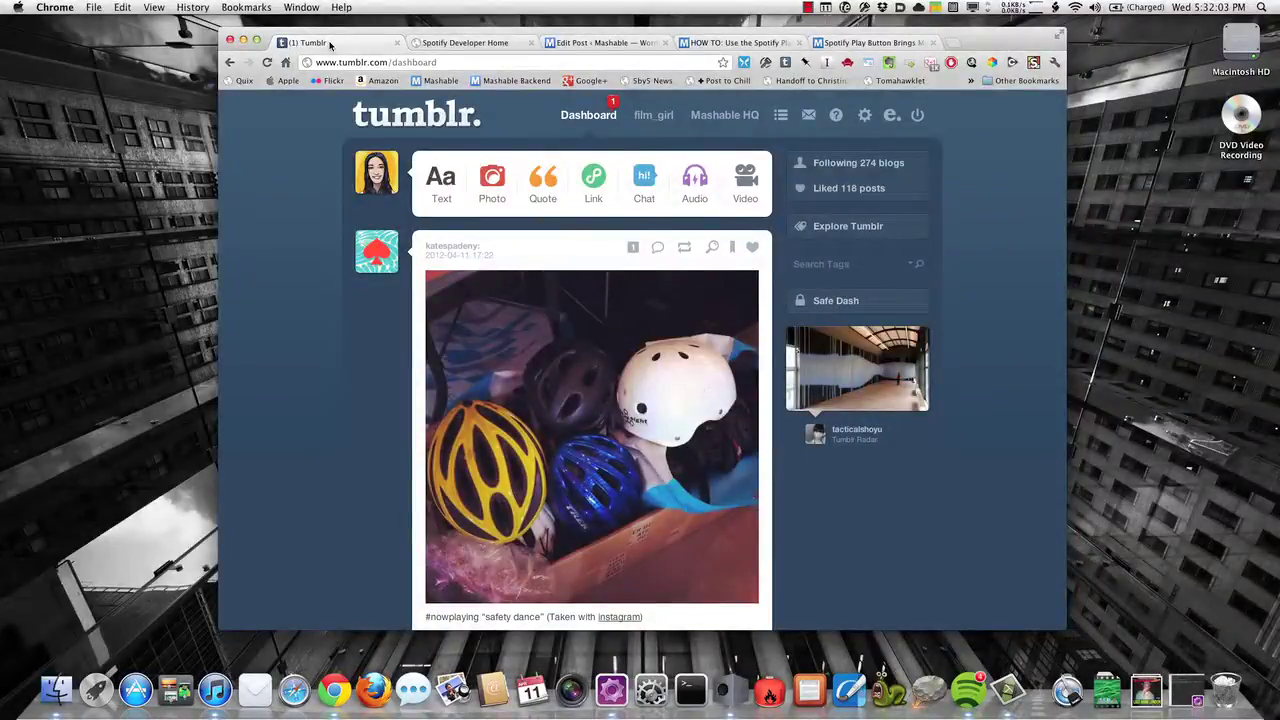
left_click(695, 187)
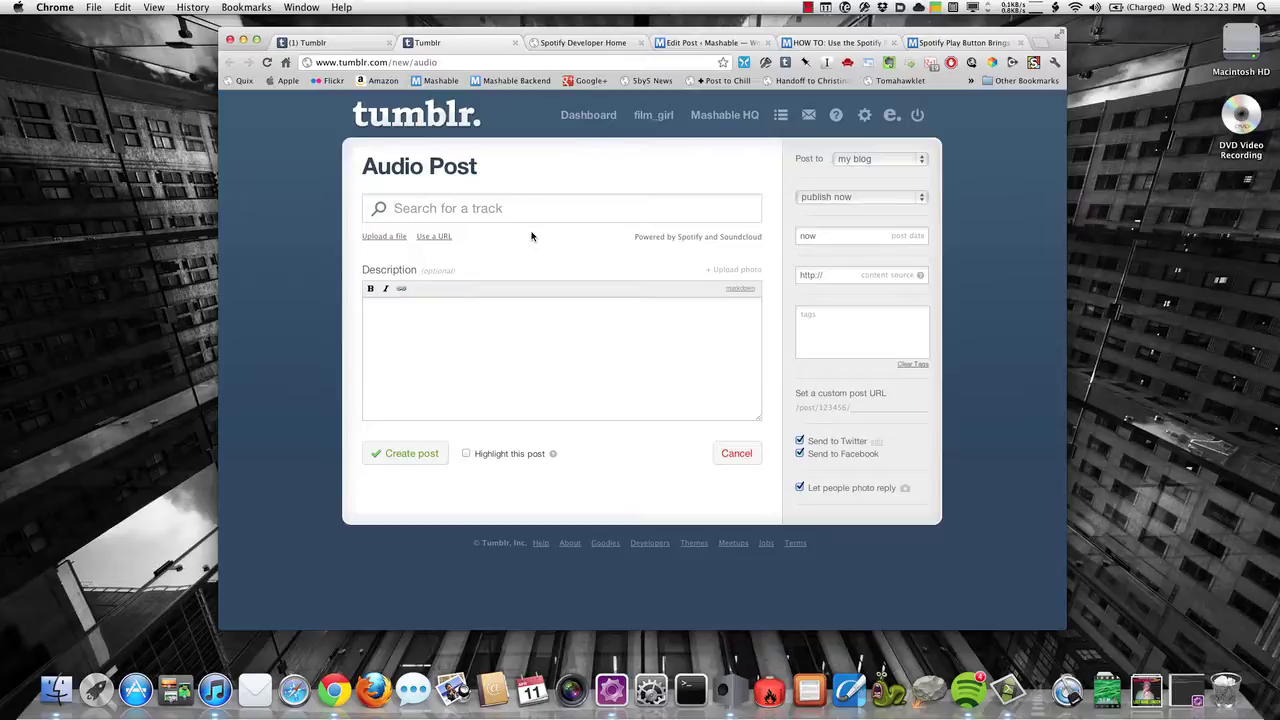
type("Under Pressure")
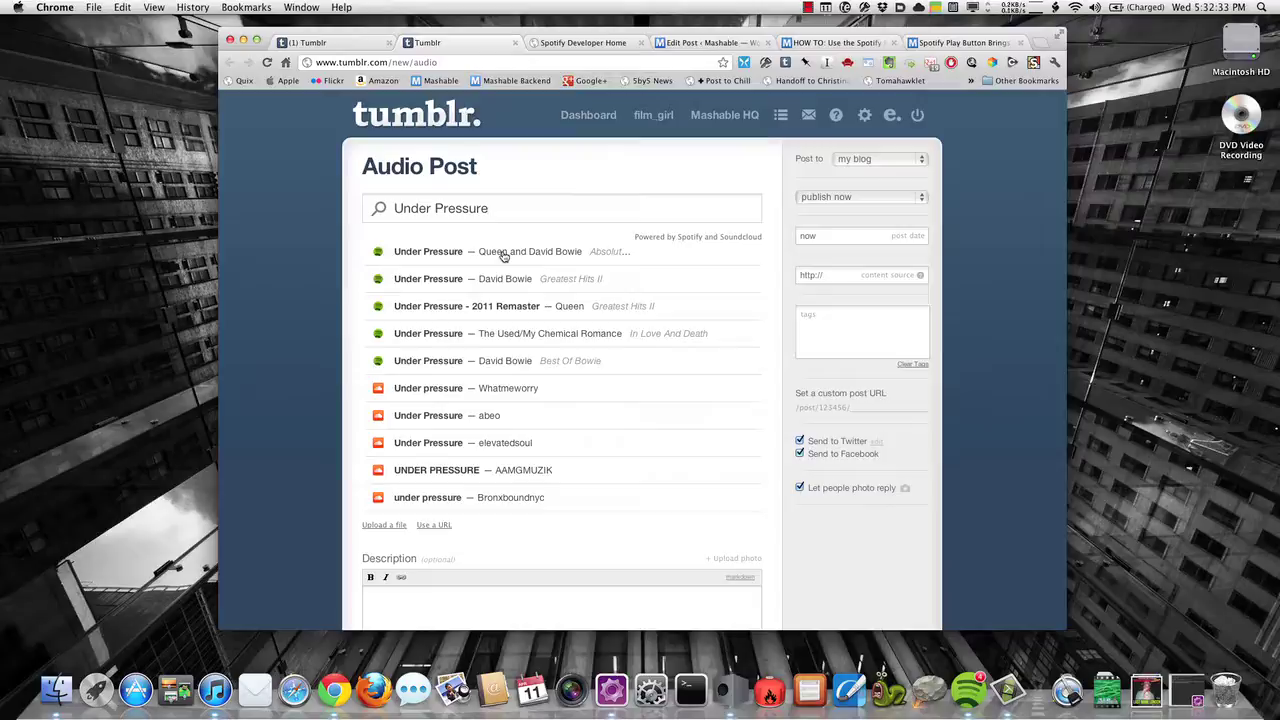
left_click(503, 253)
Step: Enter the audio post's description "Fantastic hook, even today!"
scroll(531, 374, "down", 3)
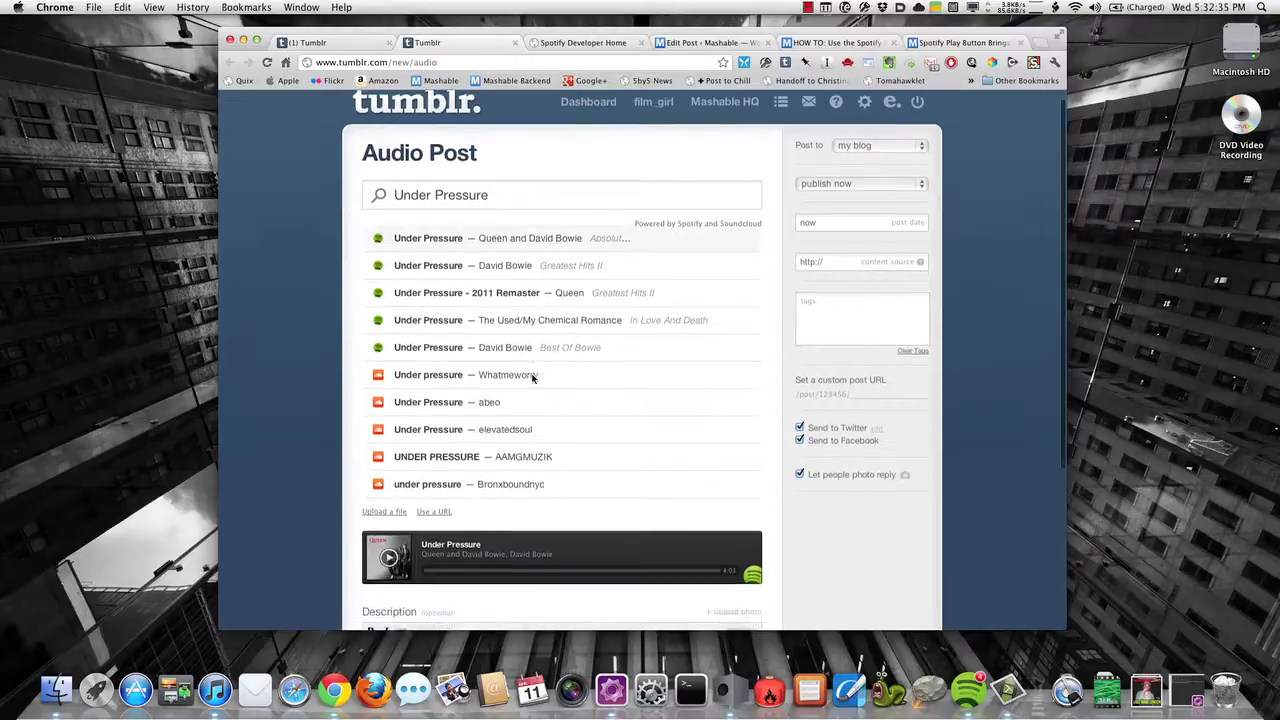
scroll(387, 450, "down", 3)
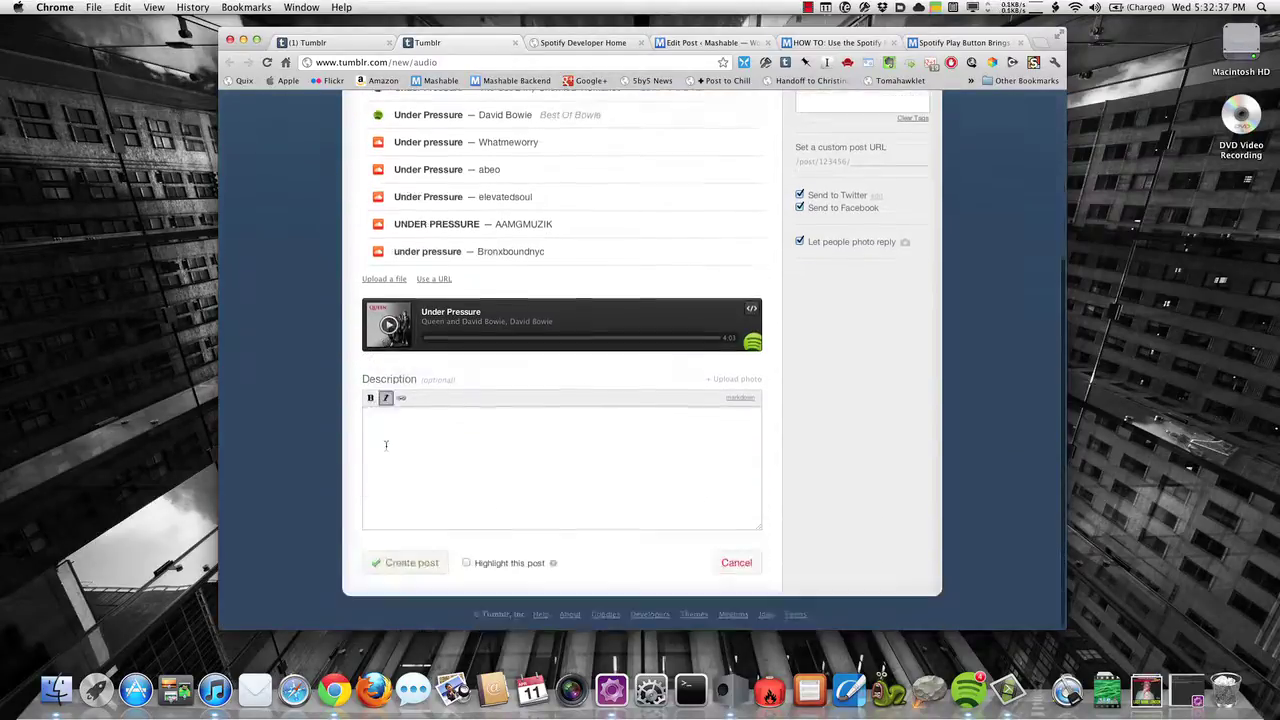
left_click(425, 505)
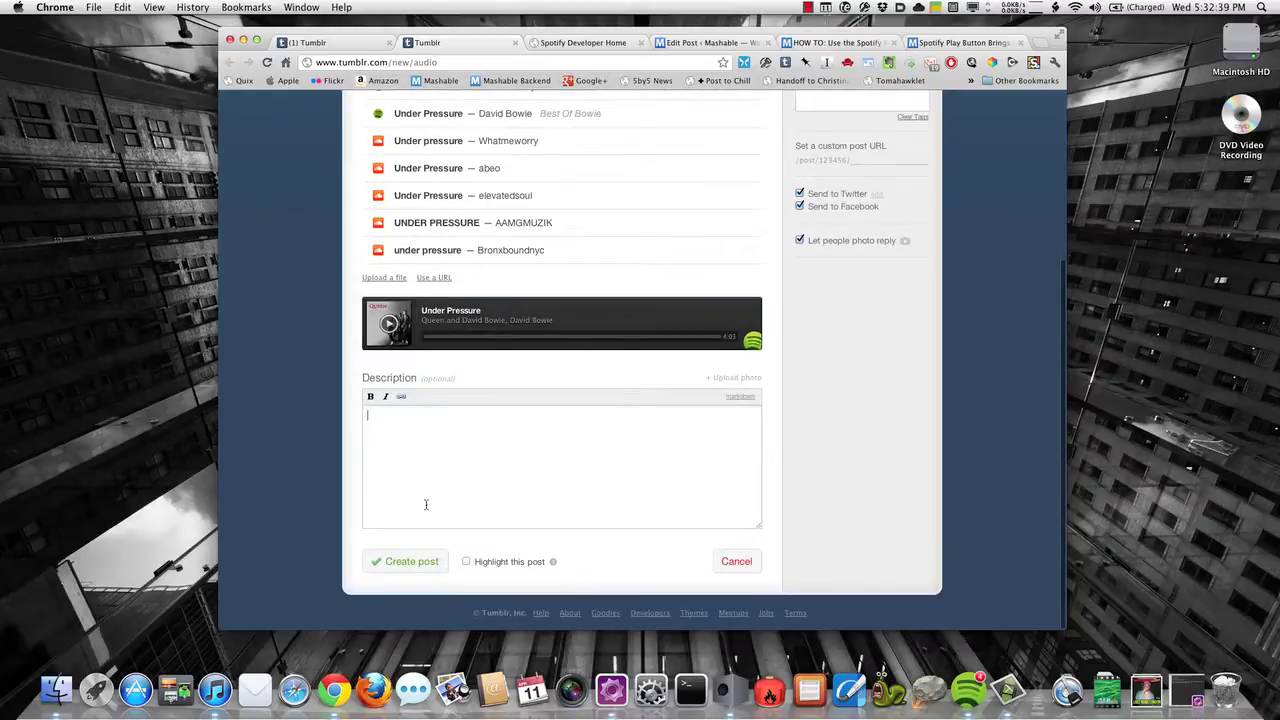
type("Fantastic hook, even today!")
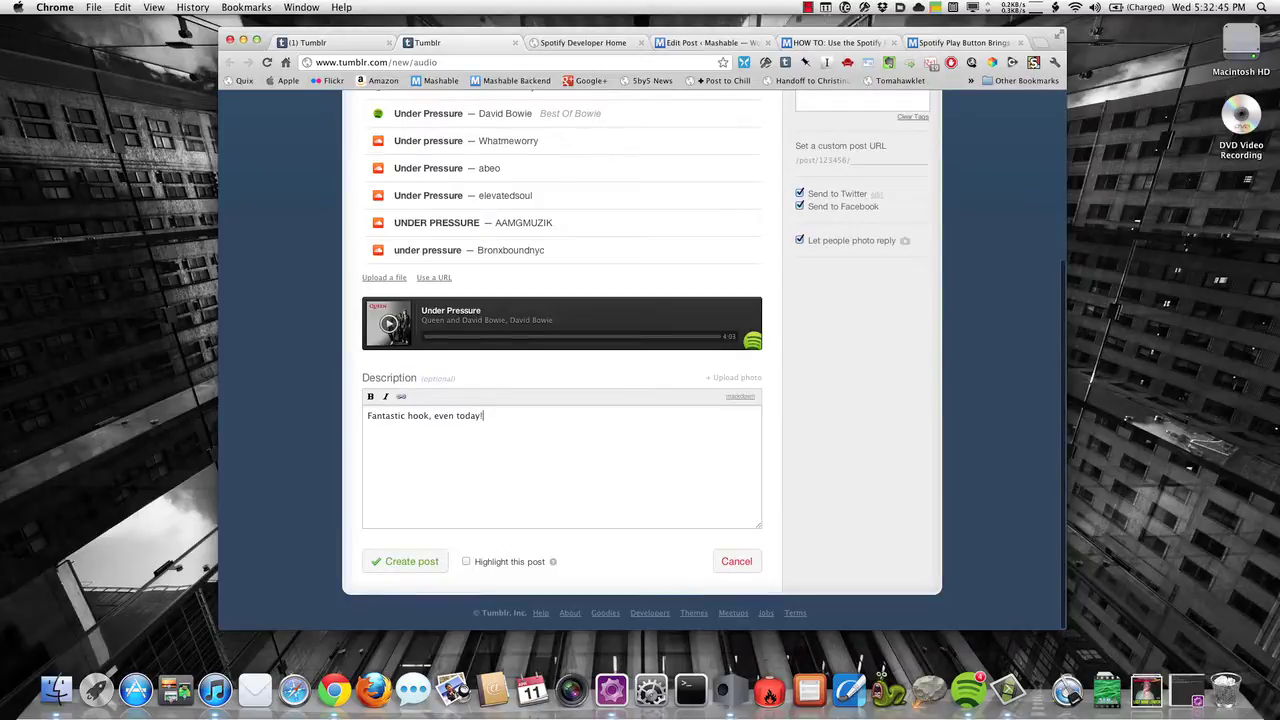
Step: Set Mashable HQ as the blog to post to and create the audio post
scroll(749, 362, "up", 5)
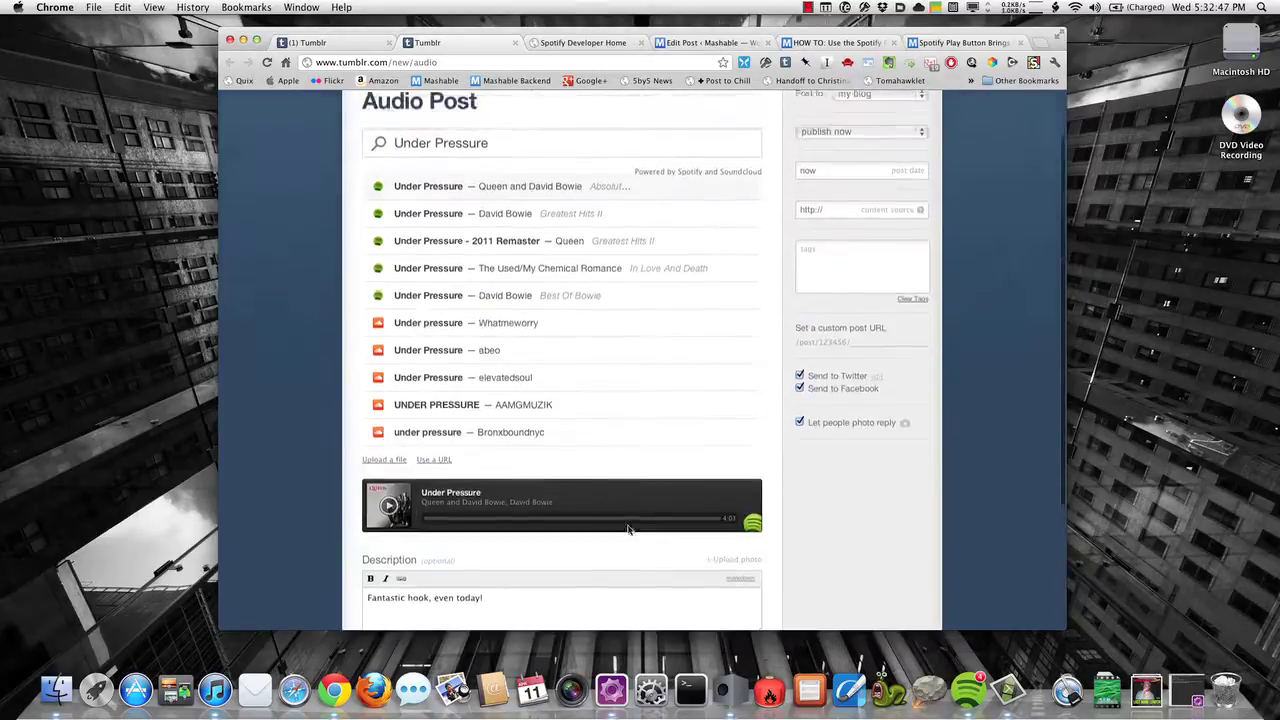
left_click(845, 162)
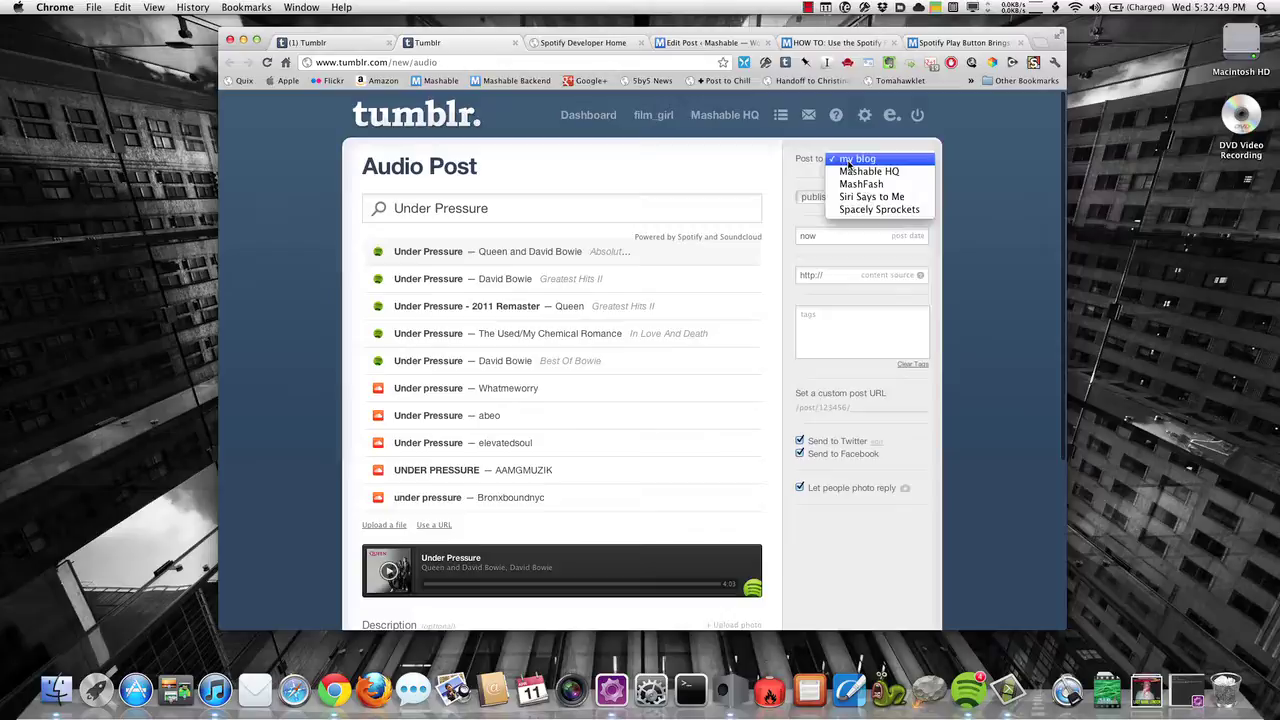
left_click(898, 161)
scroll(491, 398, "down", 3)
scroll(491, 396, "up", 3)
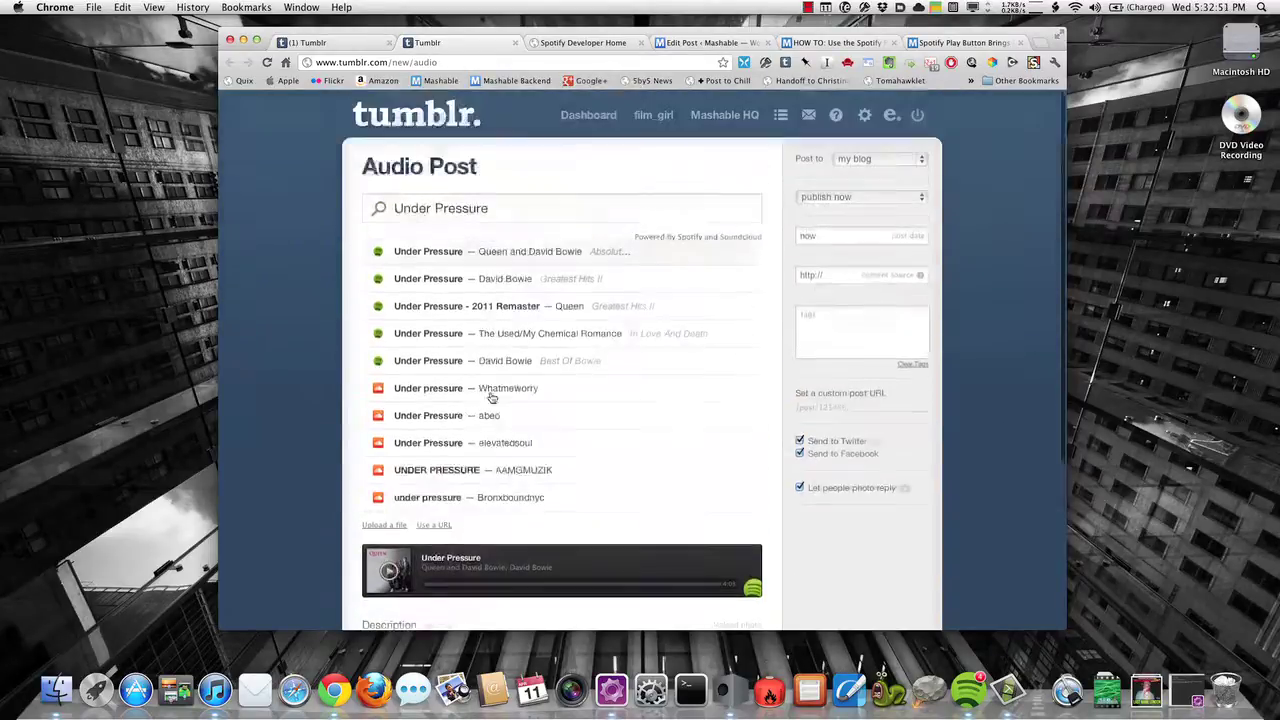
left_click(845, 160)
left_click(850, 178)
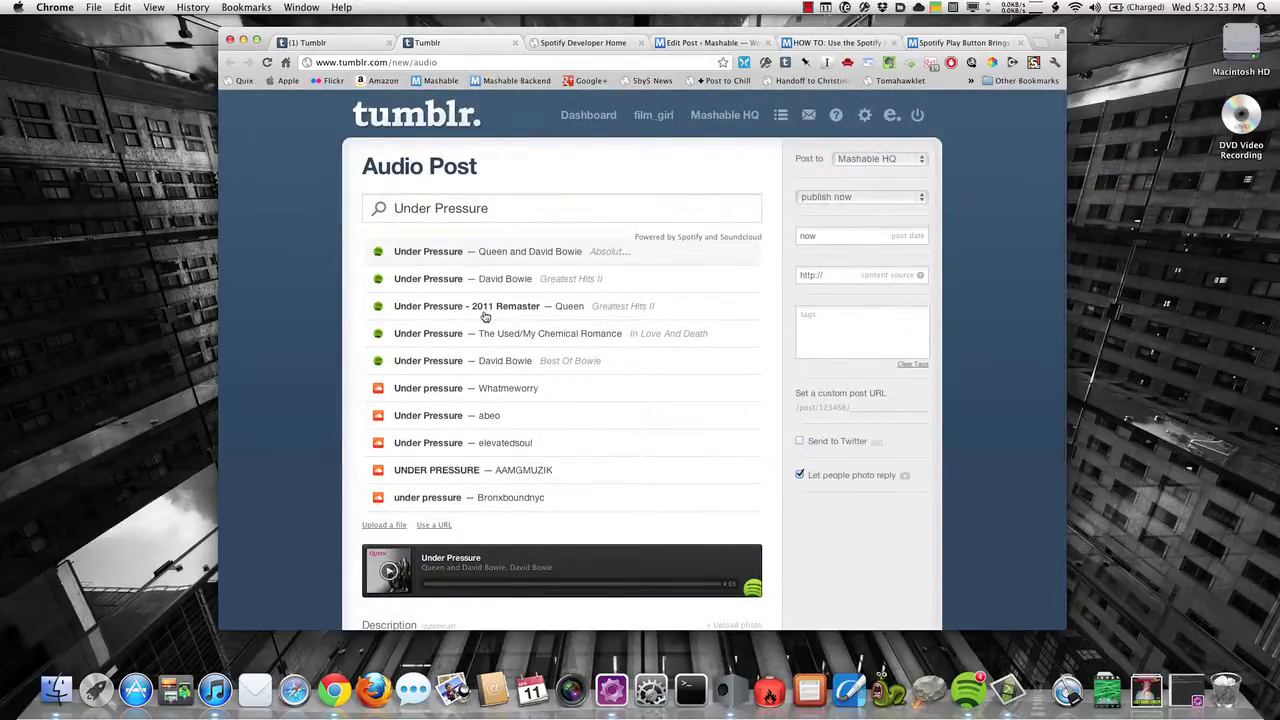
scroll(485, 314, "down", 5)
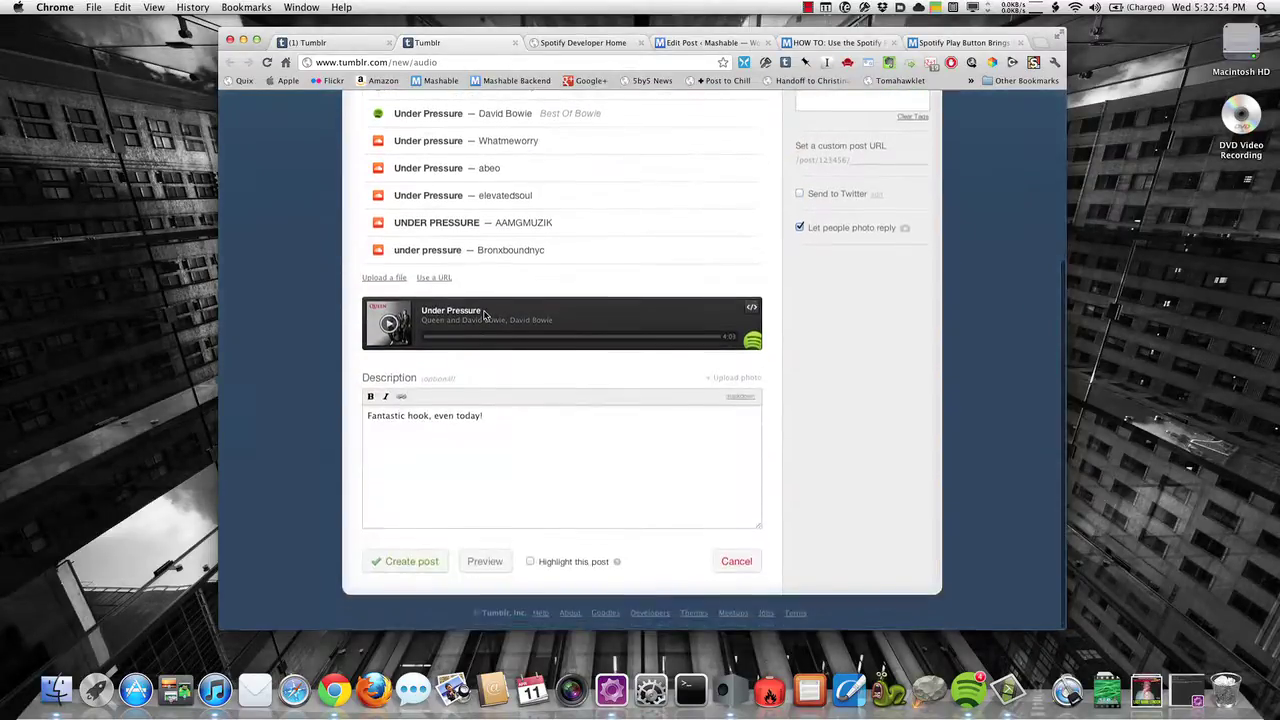
left_click(409, 566)
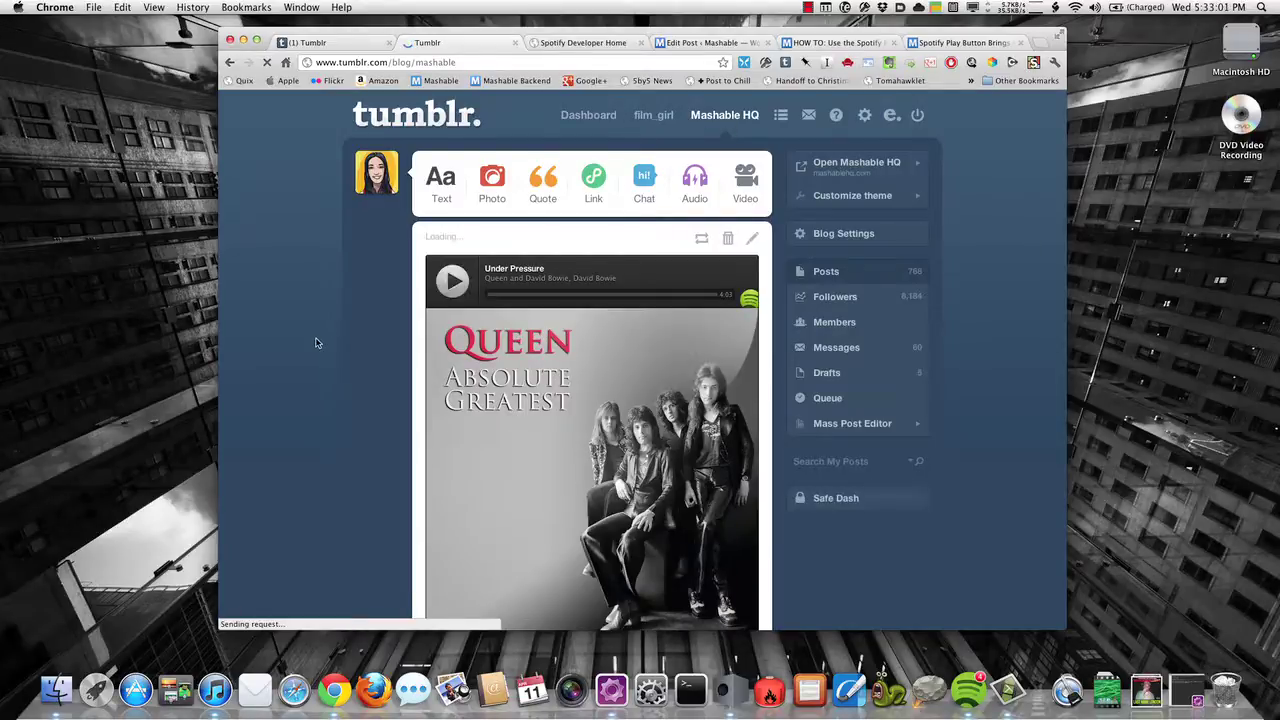
Step: Play Under Pressure in the new dashboard post, lower and raise the system volume, and pause the track
scroll(323, 370, "down", 1)
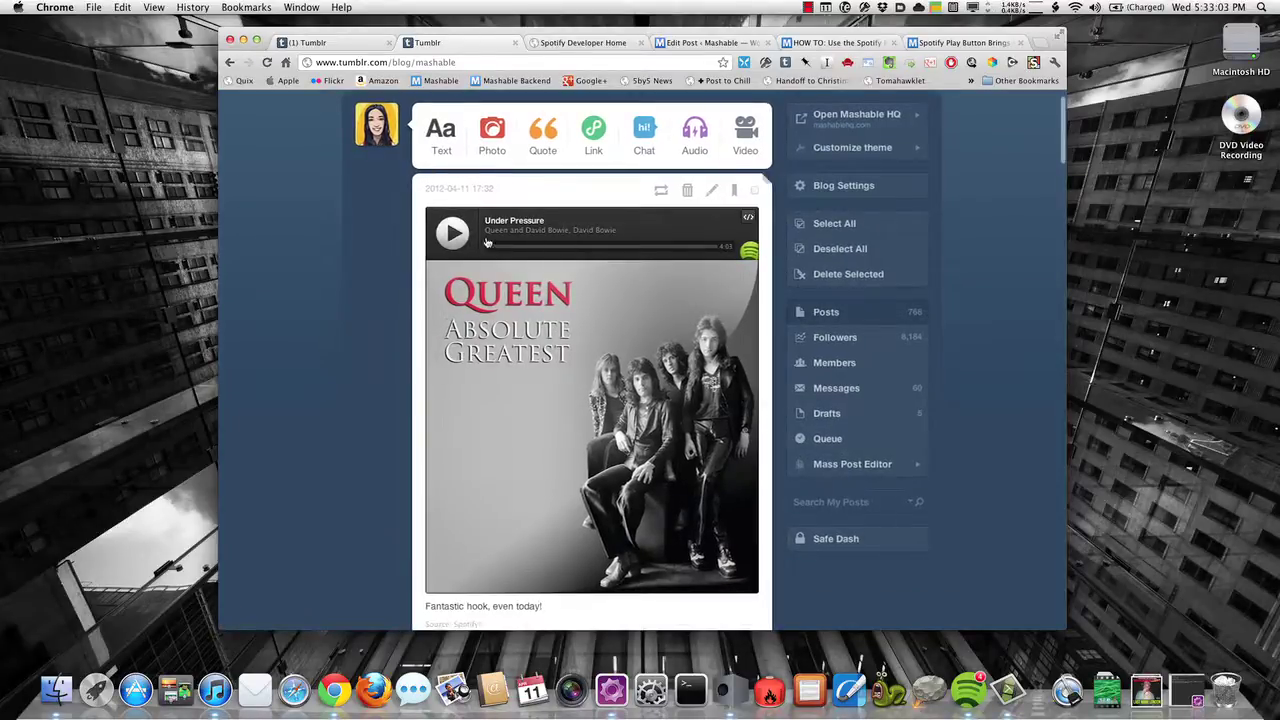
left_click(450, 240)
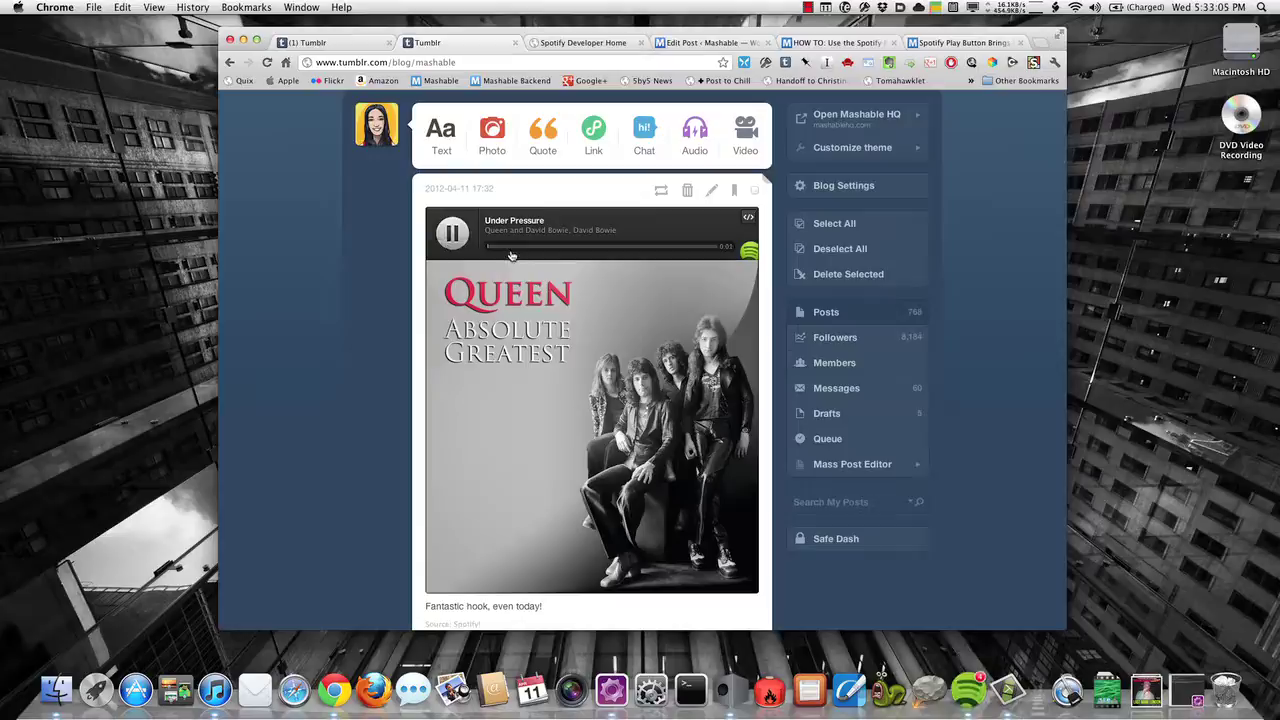
key("XF86AudioRaiseVolume")
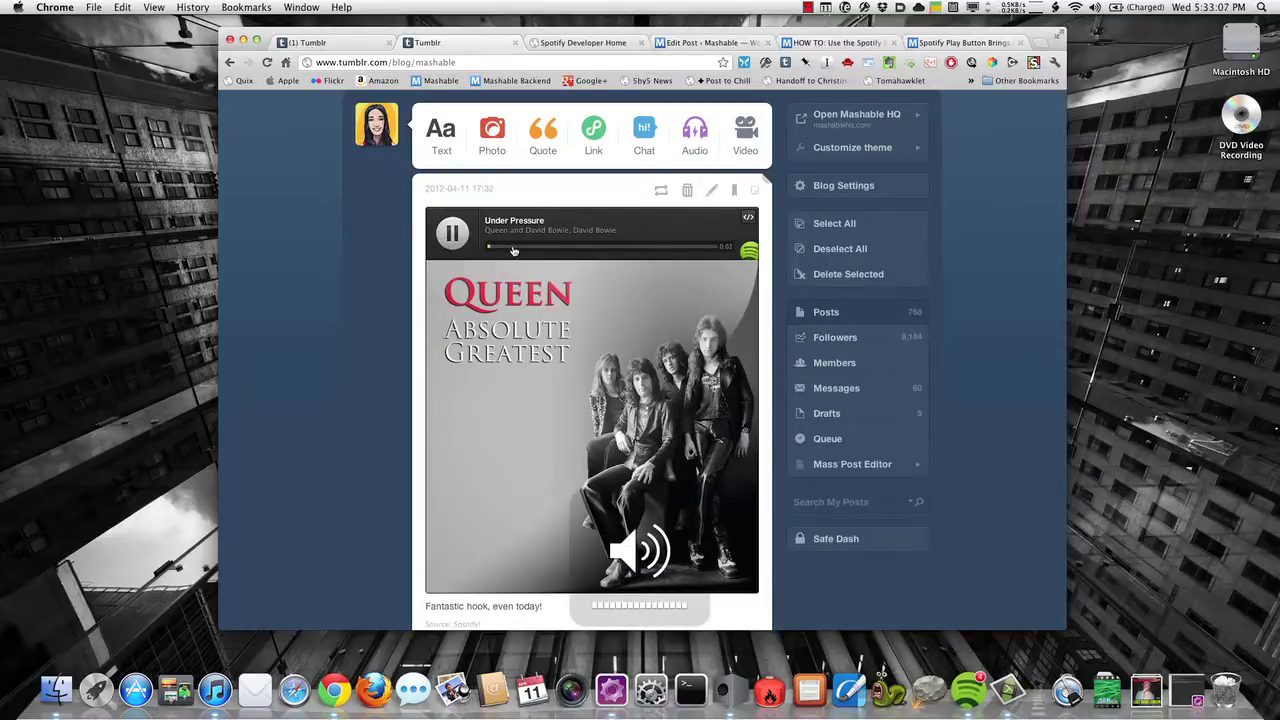
key("XF86AudioLowerVolume")
key("XF86AudioLowerVolume")
key("XF86AudioLowerVolume")
key("XF86AudioLowerVolume")
key("XF86AudioLowerVolume")
key("XF86AudioRaiseVolume")
key("XF86AudioRaiseVolume")
key("XF86AudioRaiseVolume")
key("XF86AudioRaiseVolume")
key("XF86AudioRaiseVolume")
left_click(456, 221)
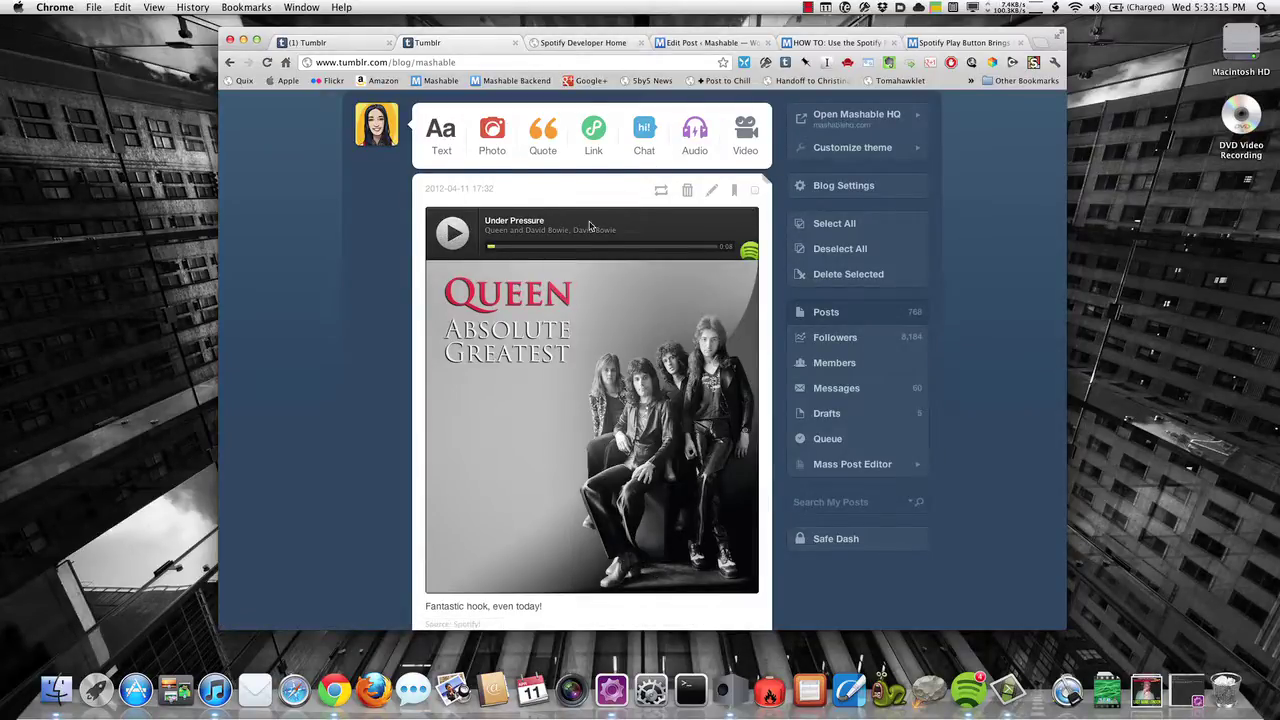
Step: Open the public Mashable HQ blog and bring up the new Under Pressure post
scroll(645, 230, "up", 2)
left_click(840, 168)
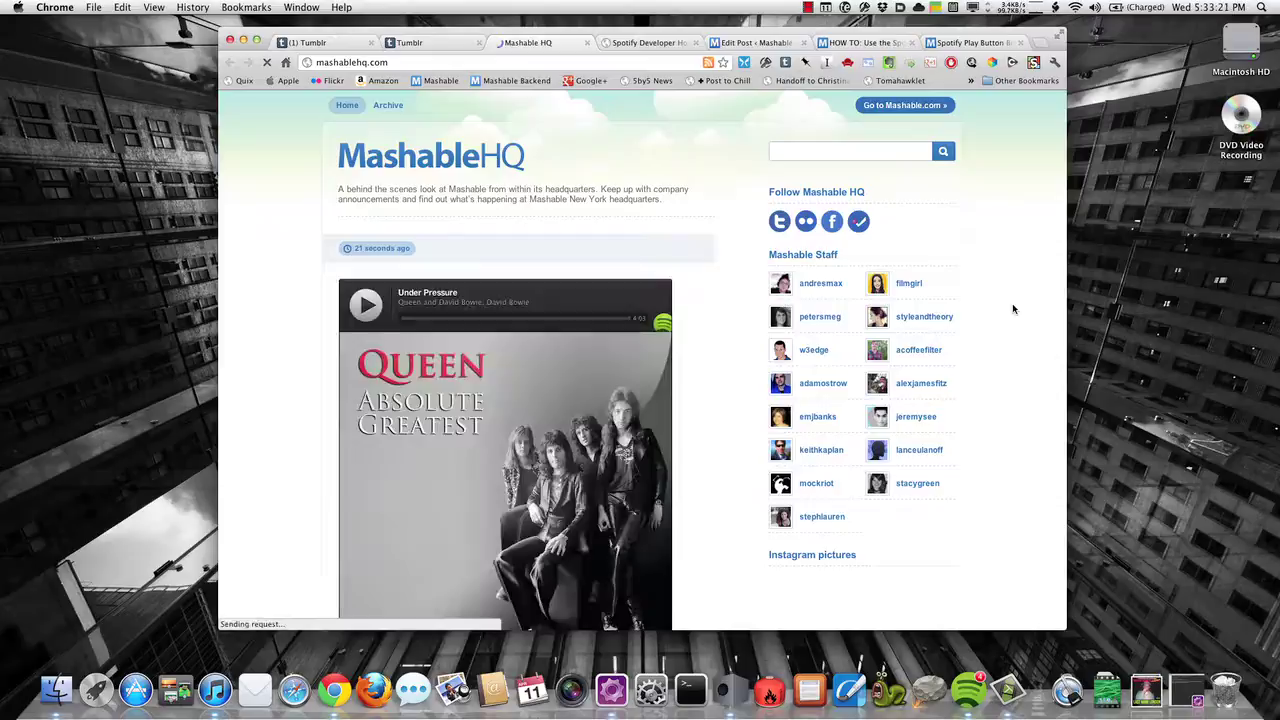
scroll(986, 302, "down", 2)
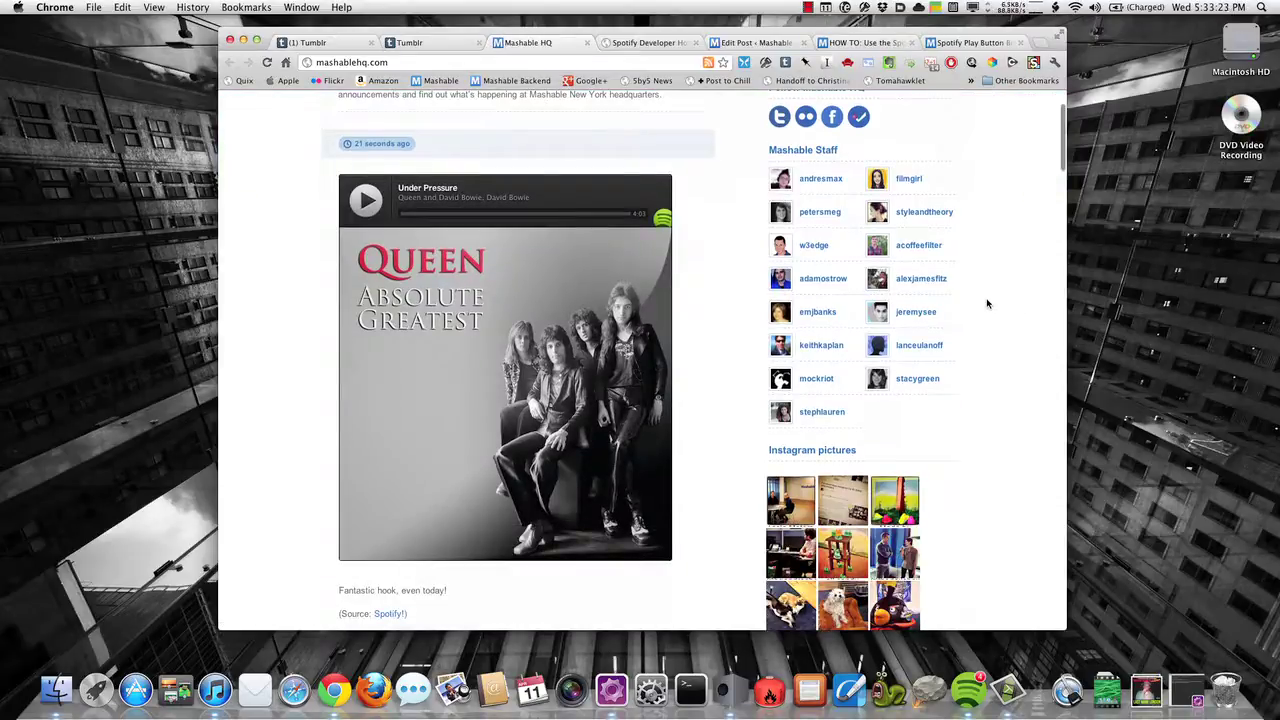
Step: Play and pause Under Pressure in the published post, and view the player's embed code and link overlay before closing it
left_click(368, 201)
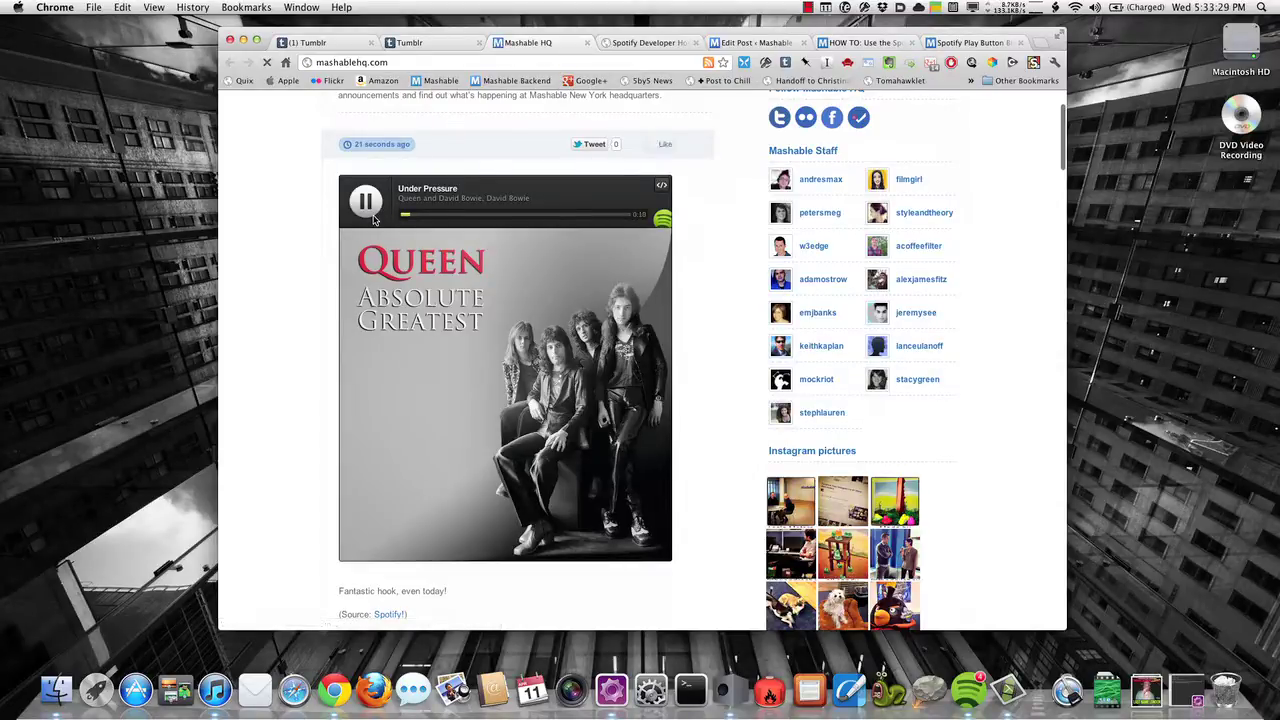
left_click(366, 203)
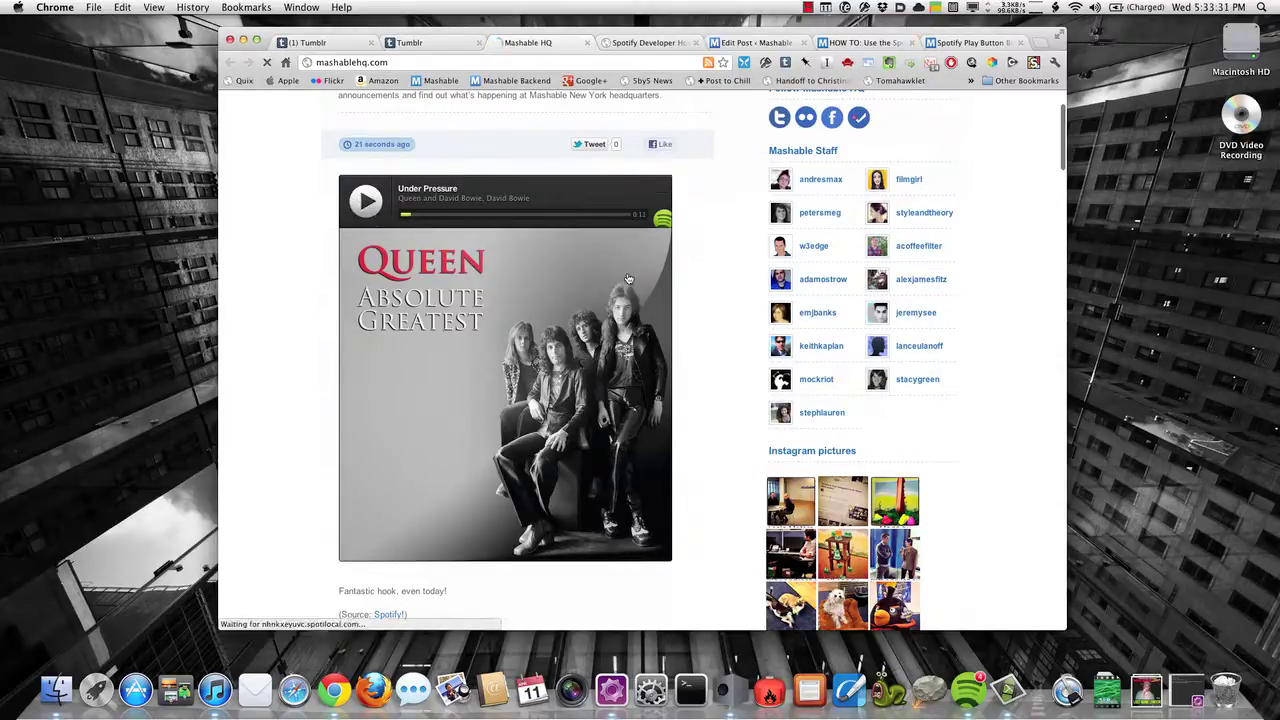
left_click(662, 188)
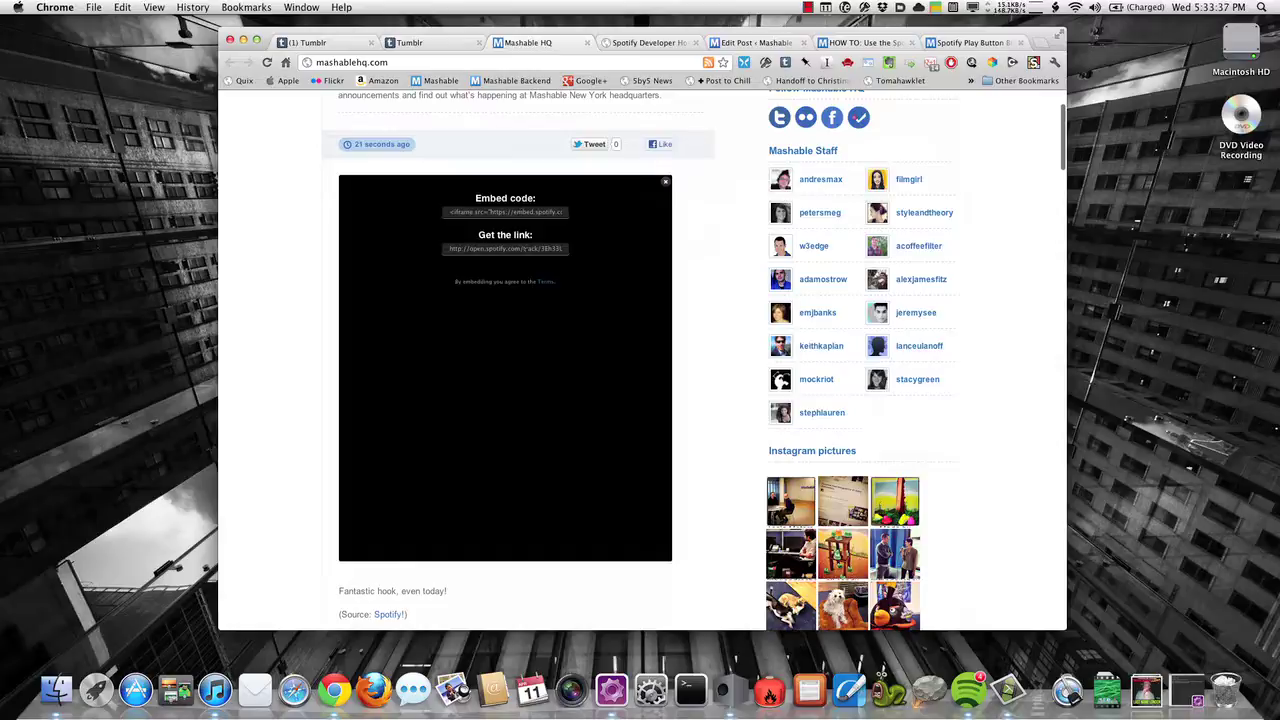
left_click(666, 182)
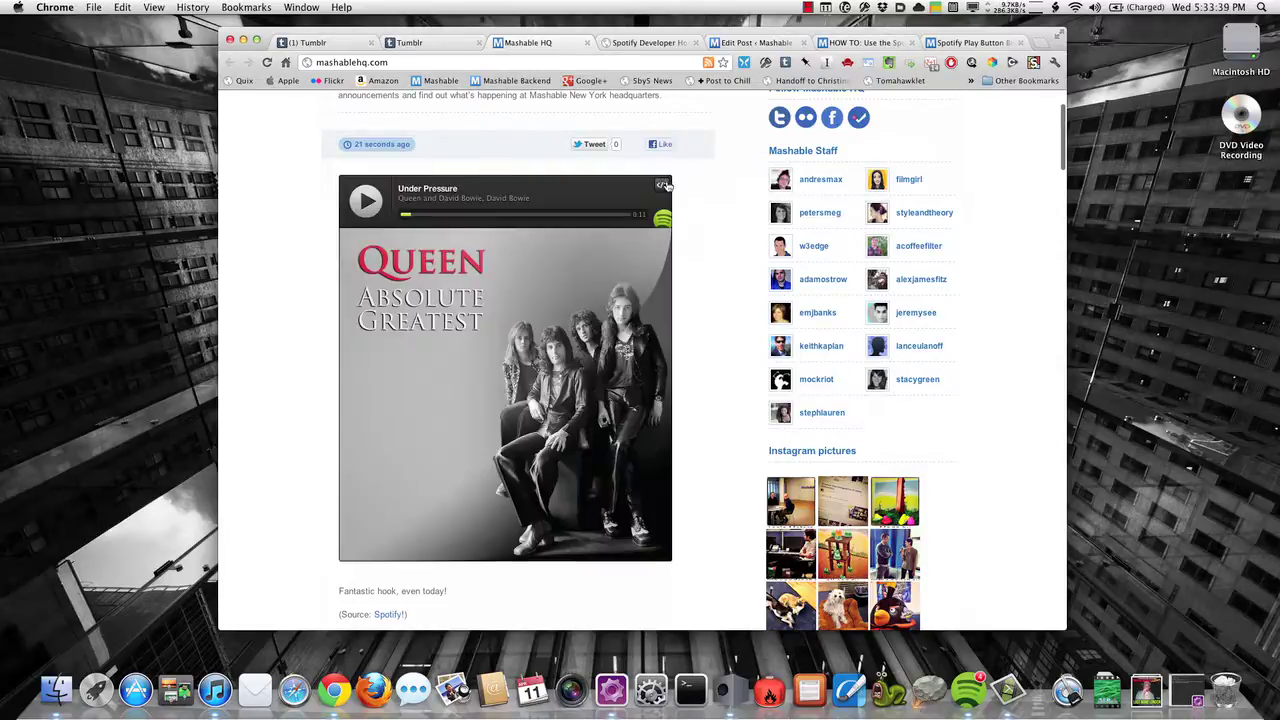